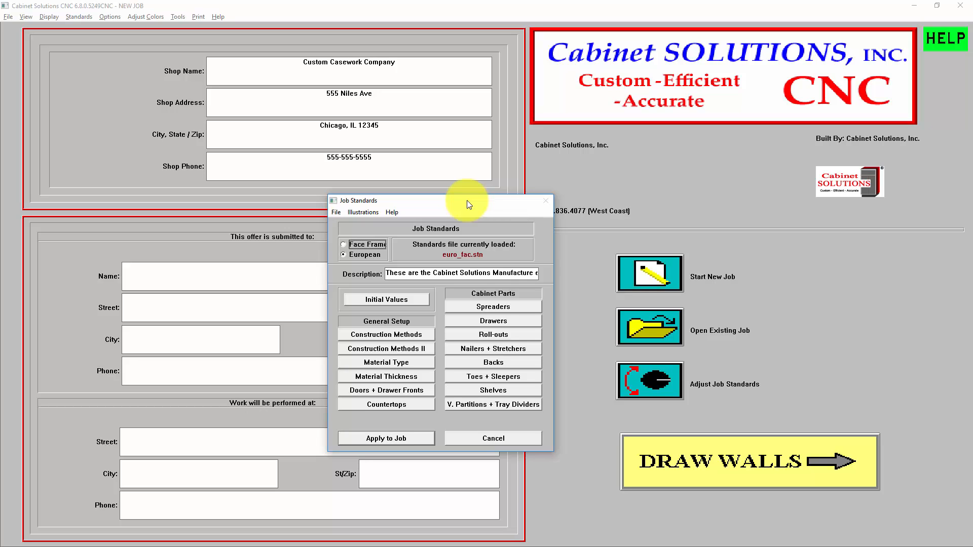
Review the standard material thicknesses for edging, box parts, drawer boxes and roll-outs.
drag(469, 204, 520, 245)
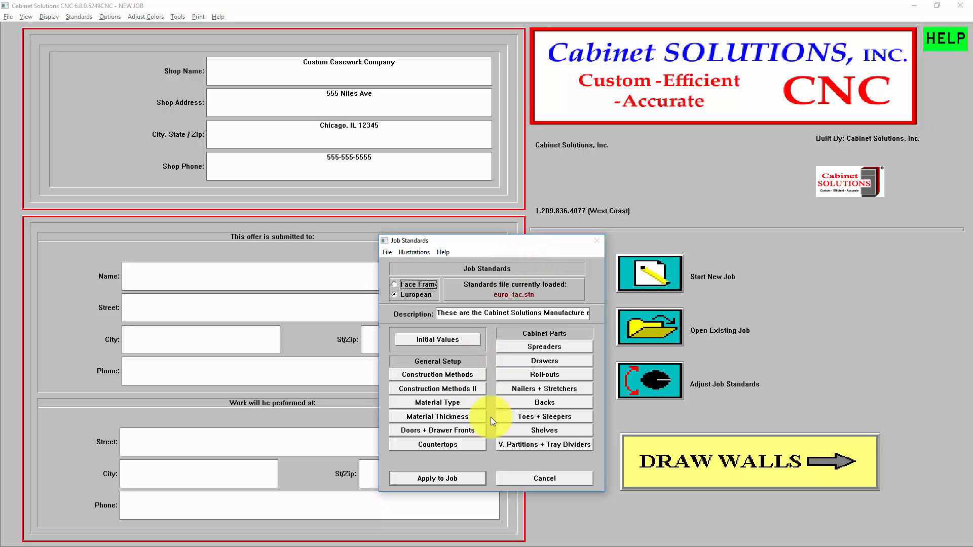
click(446, 416)
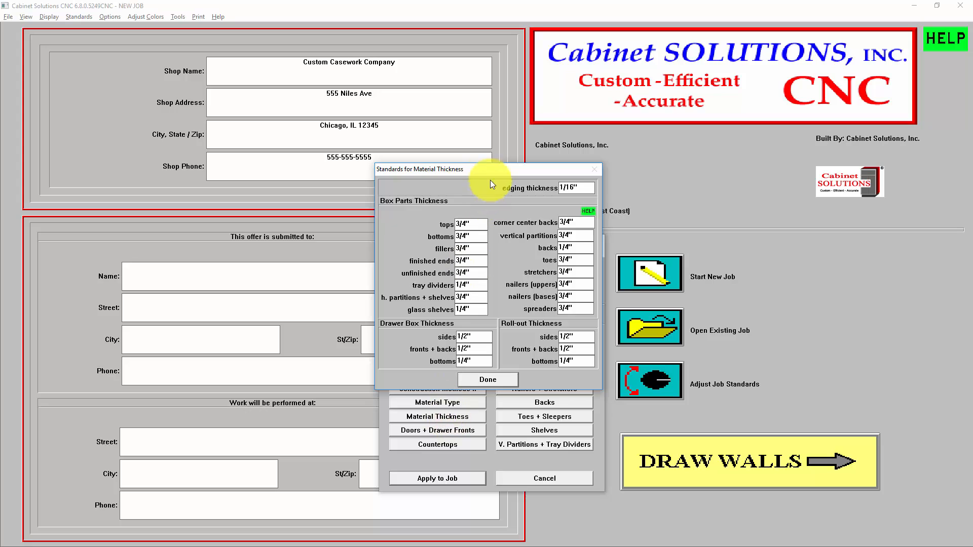
drag(490, 172, 531, 203)
drag(602, 206, 722, 180)
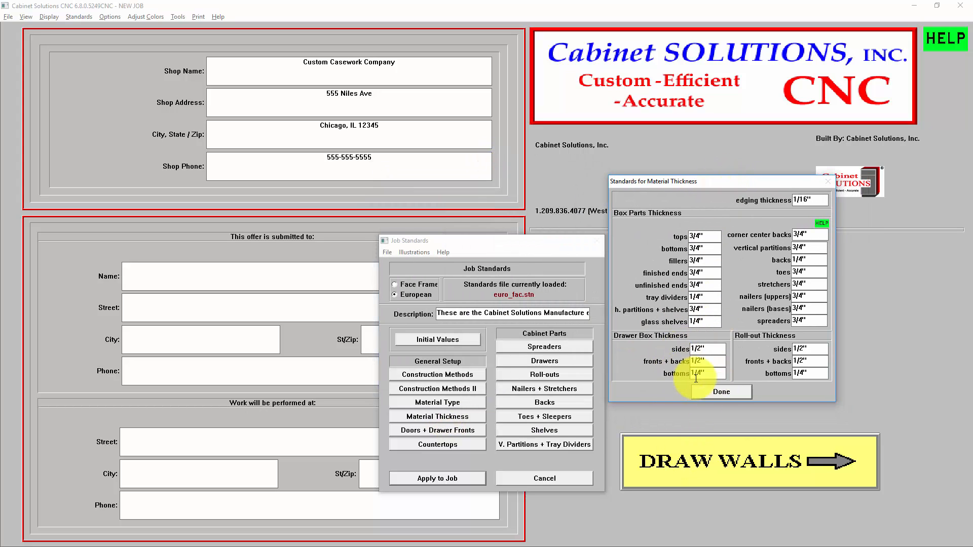
click(720, 392)
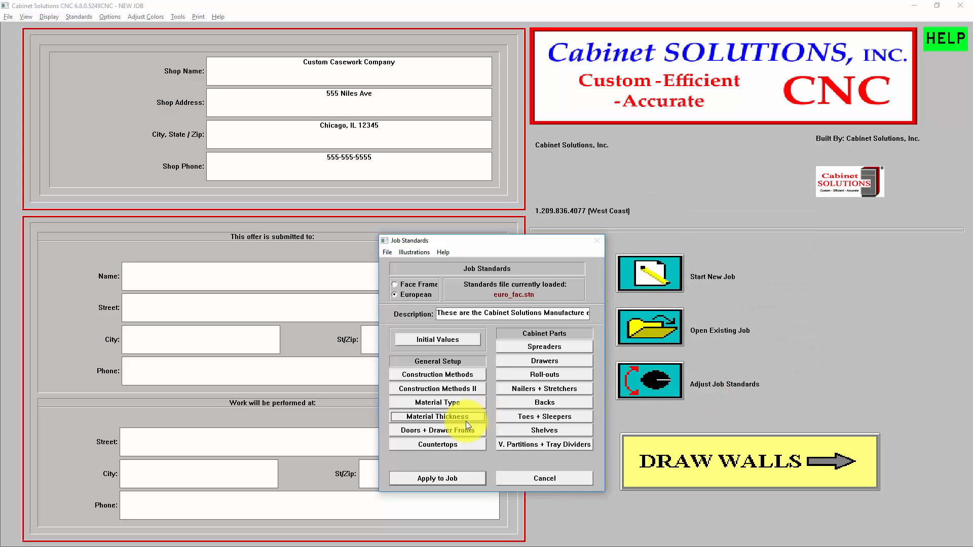
Review the standard cabinet material types assigned to each part and accept them.
click(452, 406)
click(507, 256)
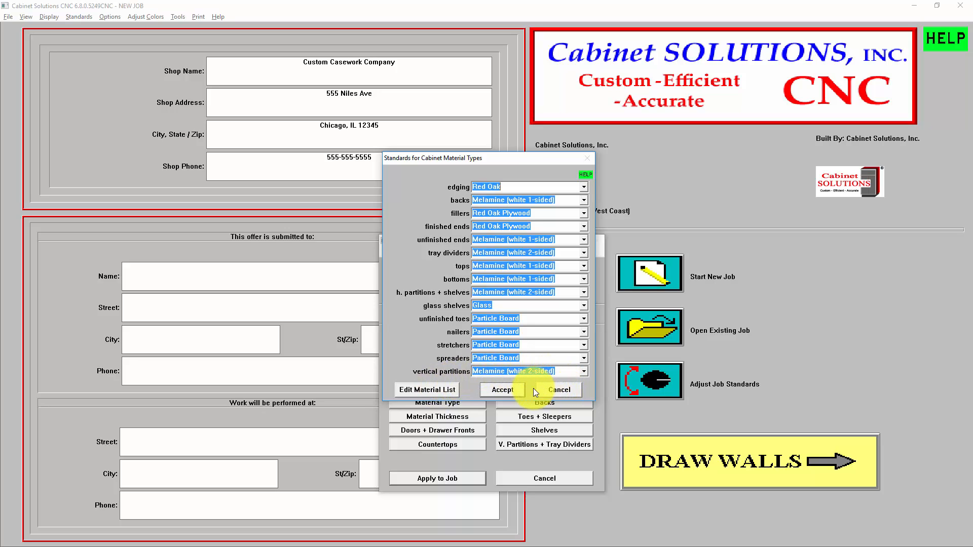
click(505, 391)
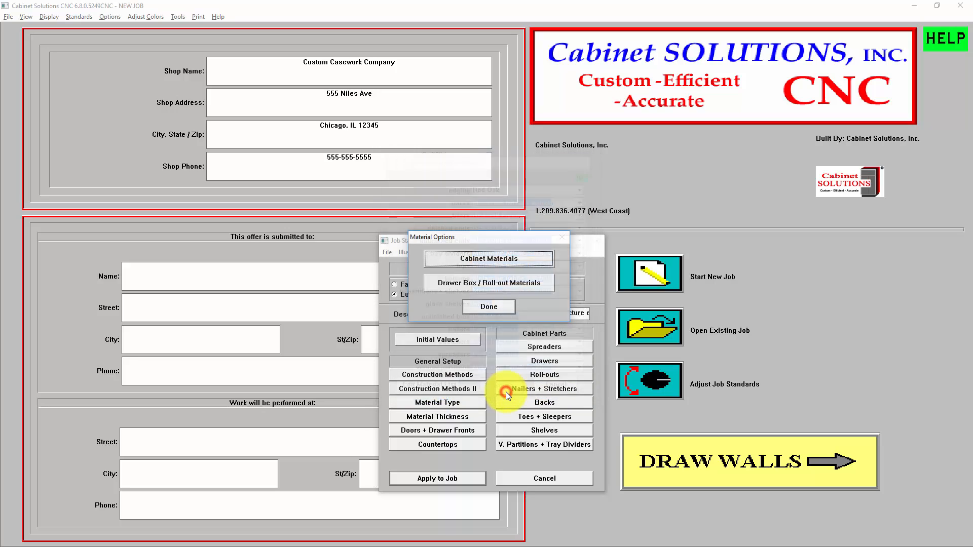
click(480, 302)
Switch the job standards from European to Face Frame construction and apply them to the job.
drag(443, 244, 340, 218)
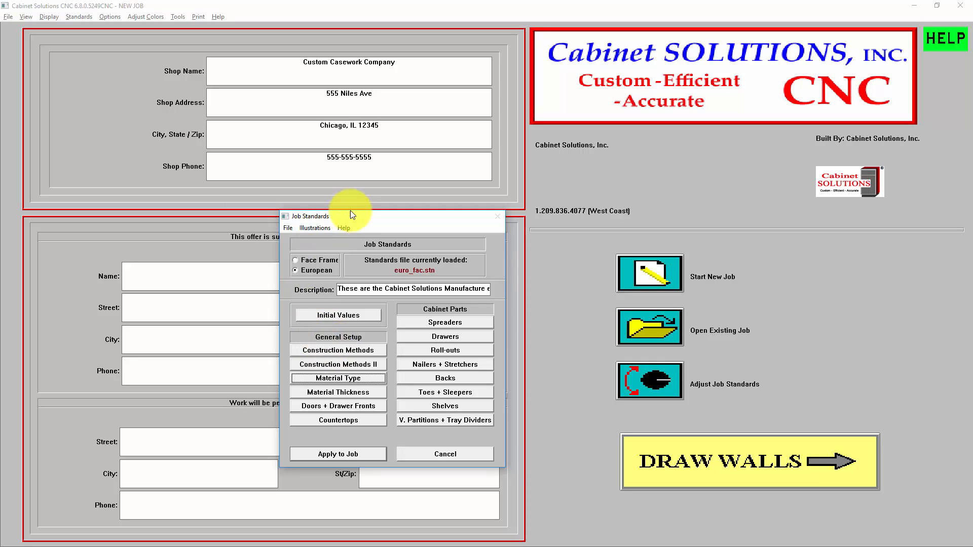
drag(350, 212, 491, 260)
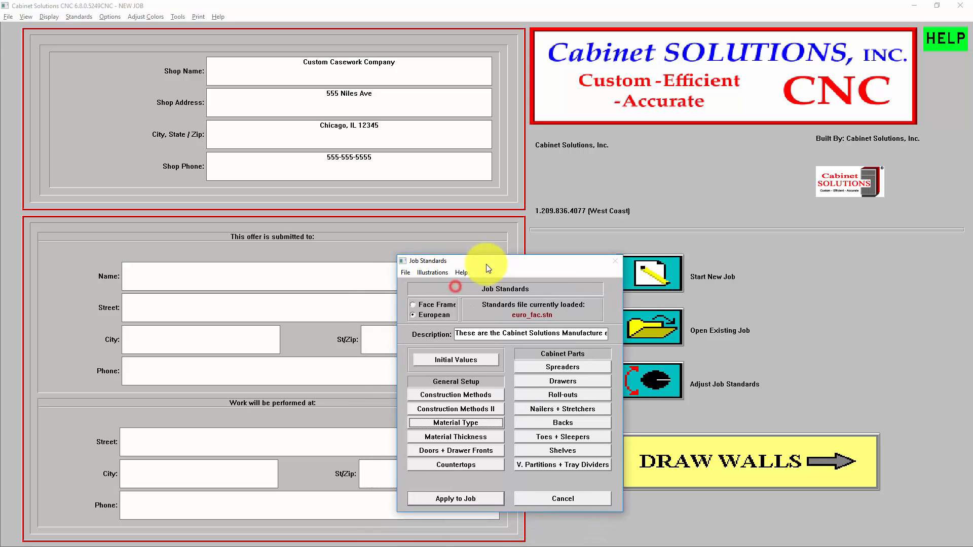
click(439, 316)
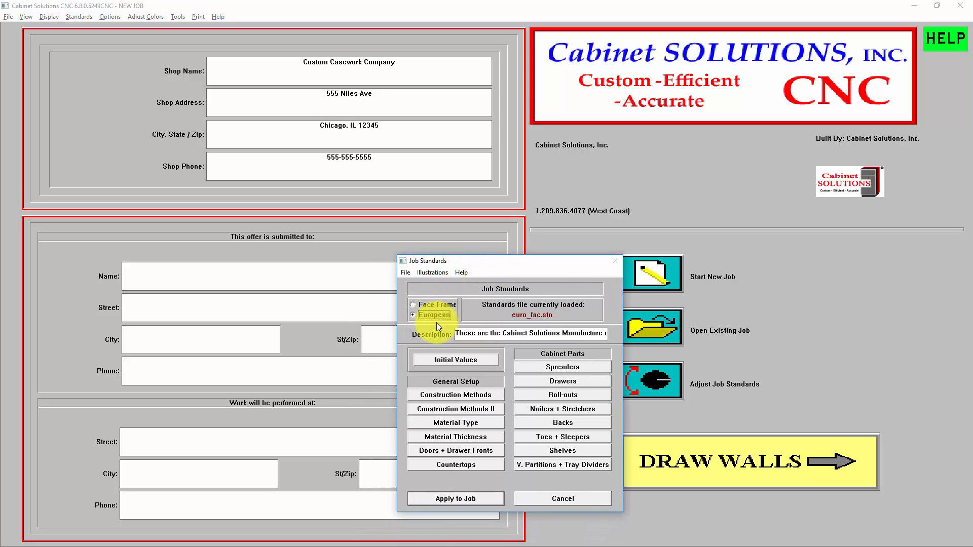
click(434, 304)
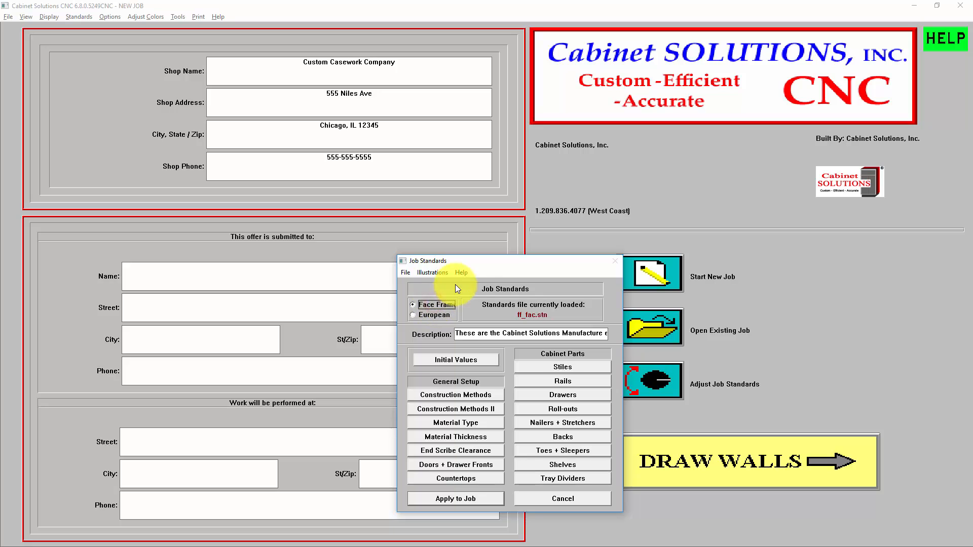
drag(483, 263, 448, 209)
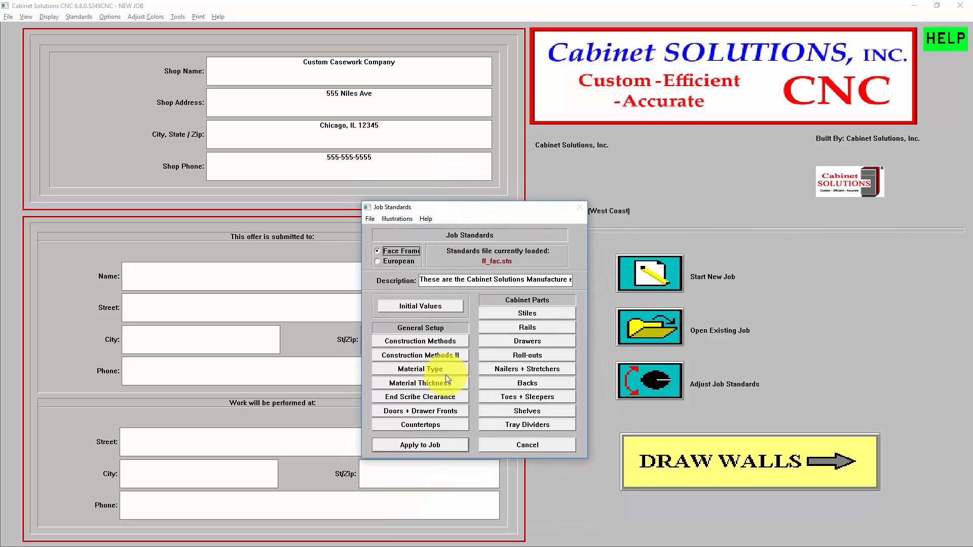
click(440, 443)
Start drawing the room's walls with a vertical first wall and set its length to 144 inches.
click(713, 461)
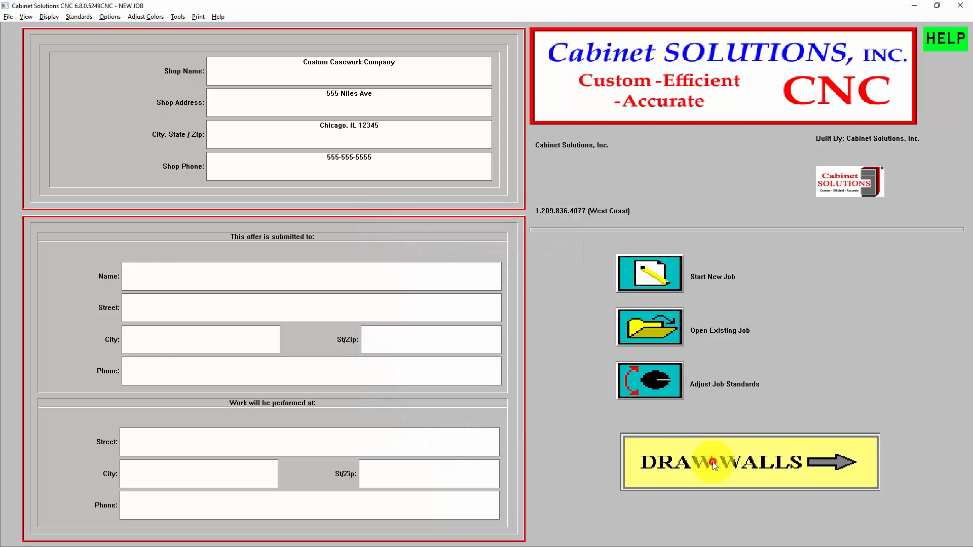
click(186, 400)
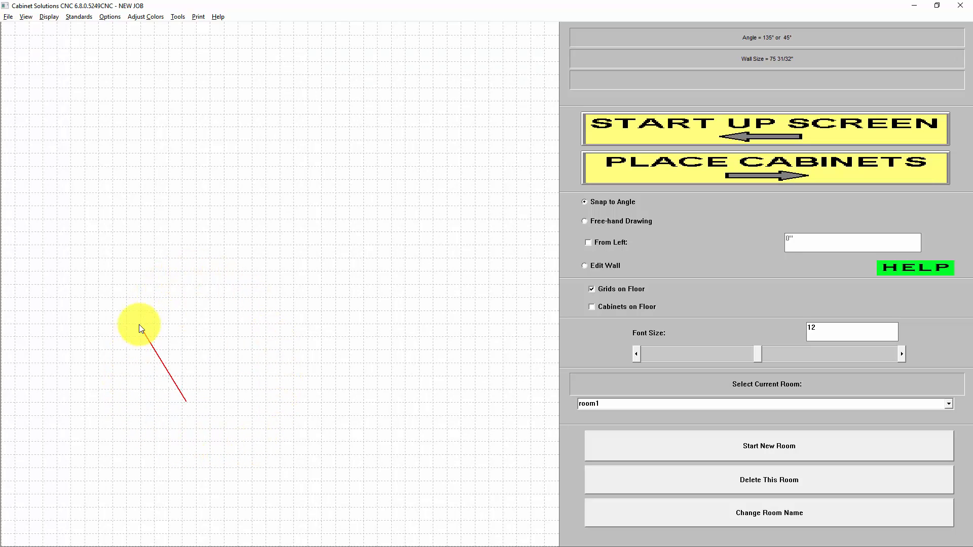
click(188, 317)
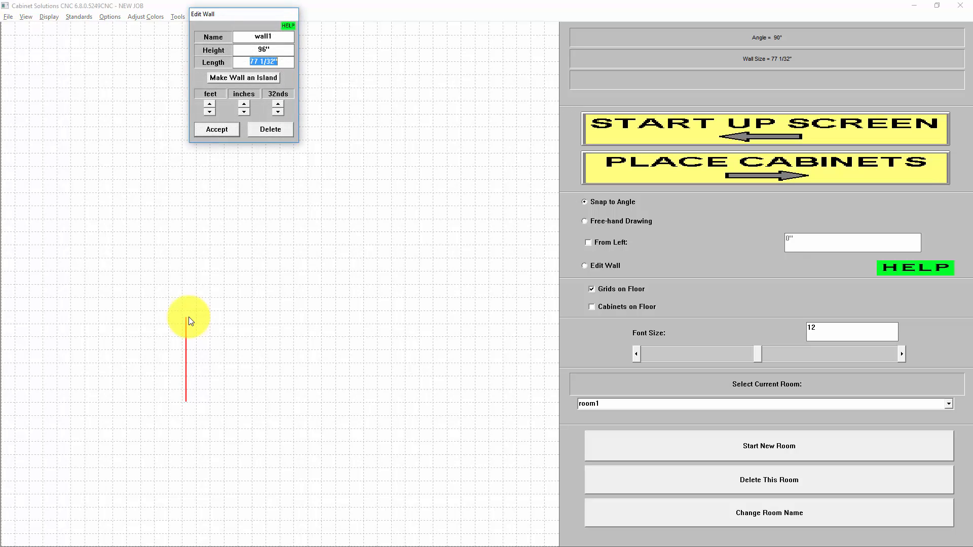
text(144)
click(218, 135)
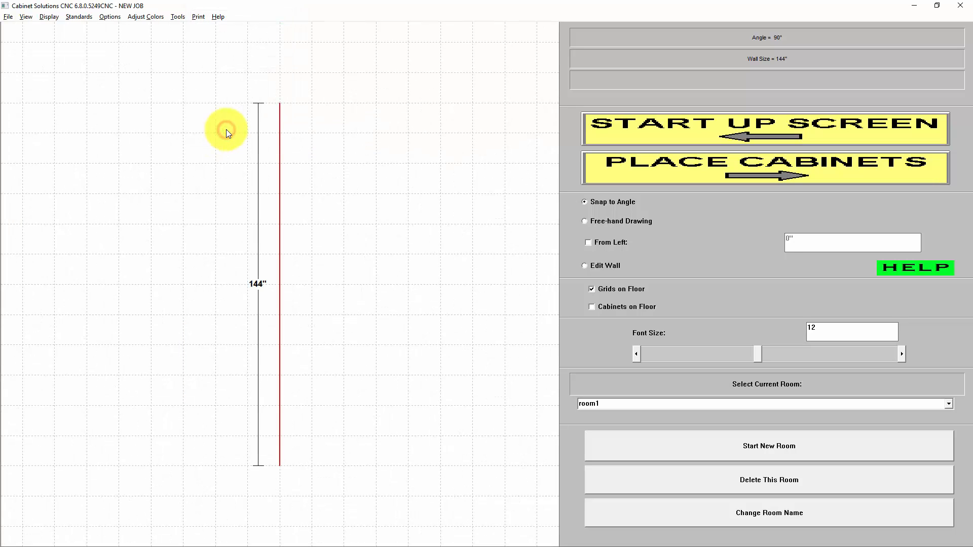
Draw a second wall running horizontally right from the first wall's upper end, with a length of 144 inches.
click(280, 103)
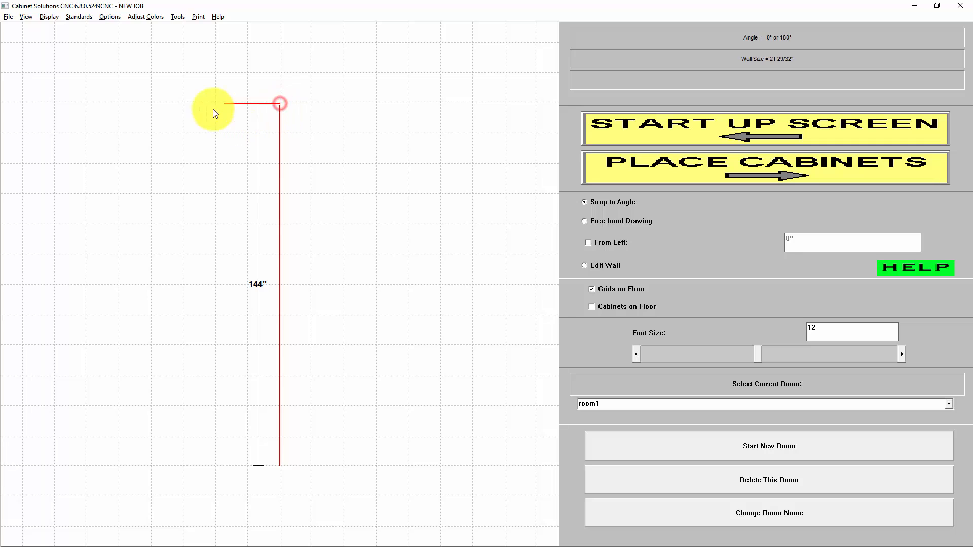
click(373, 110)
text(144)
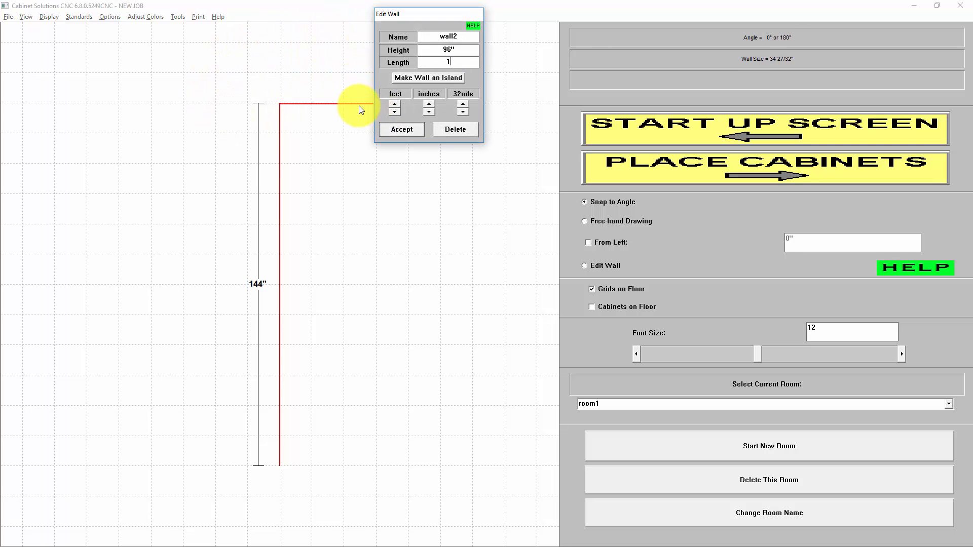
click(401, 129)
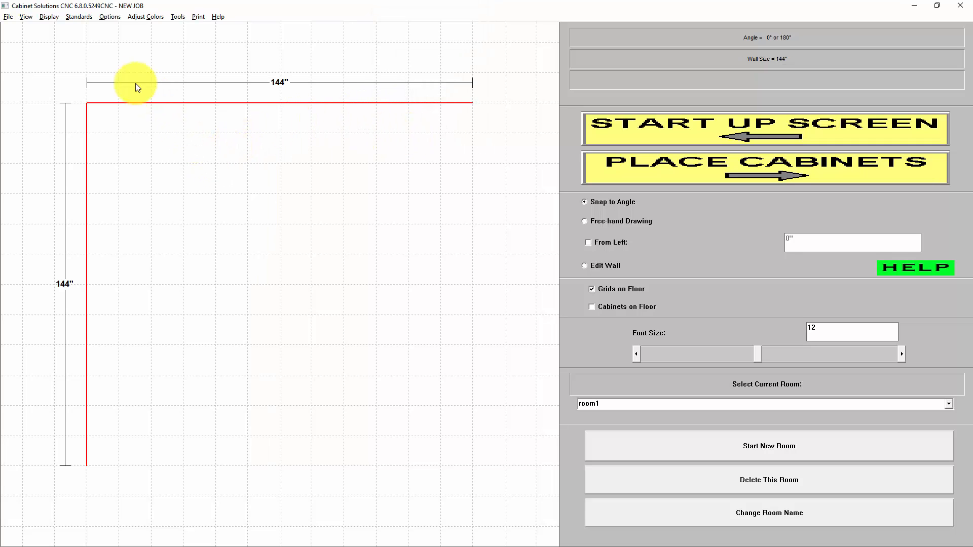
Switch the drawing units to Metric (mm) and return them to Inches (with fractions).
click(109, 18)
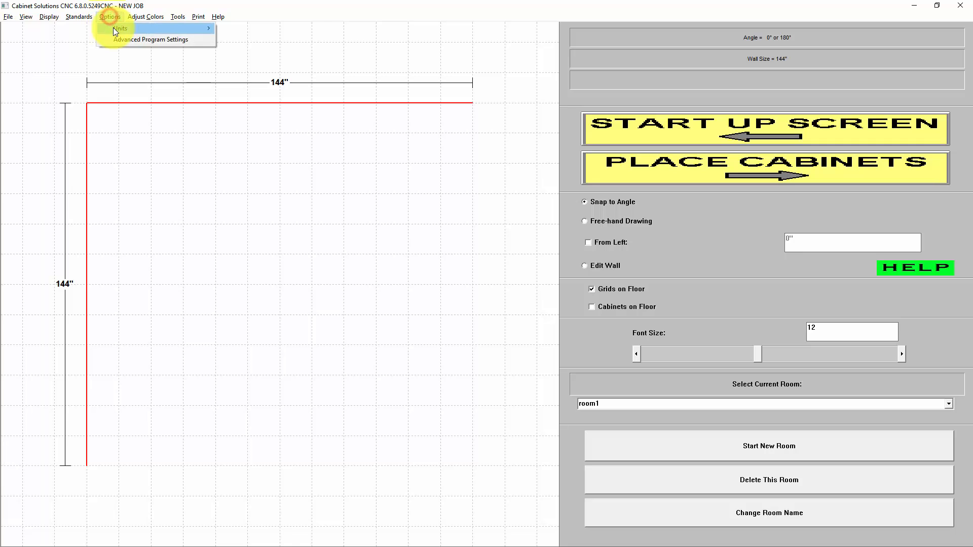
mouse_move(113, 27)
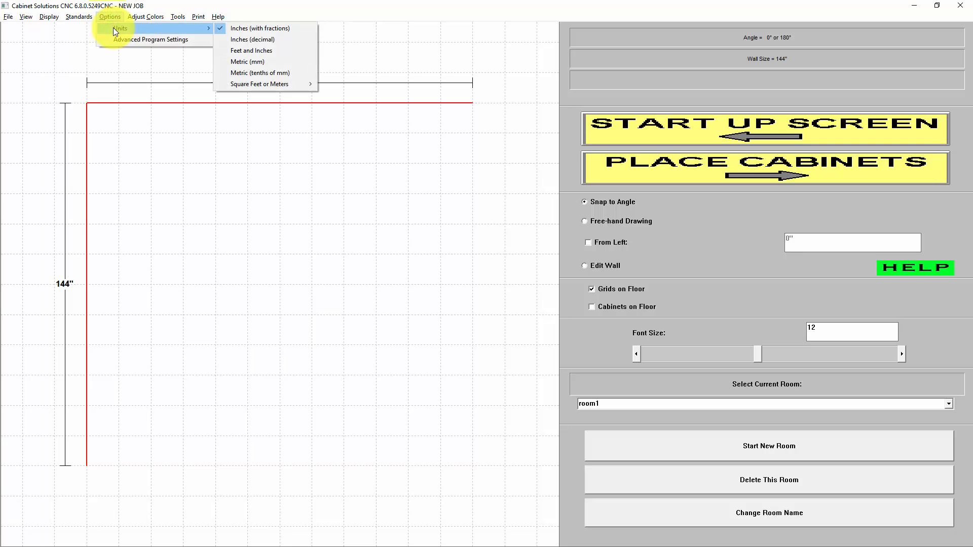
click(260, 62)
click(79, 16)
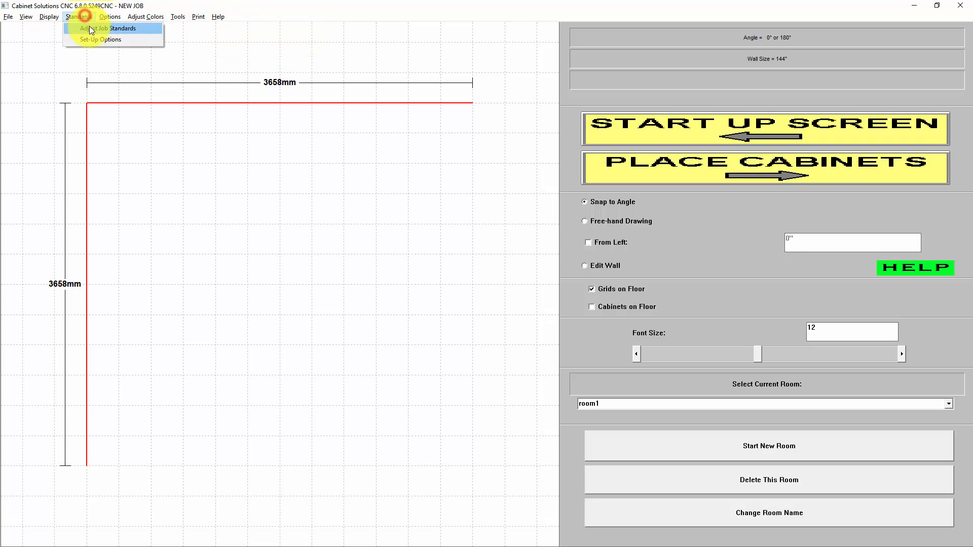
mouse_move(116, 16)
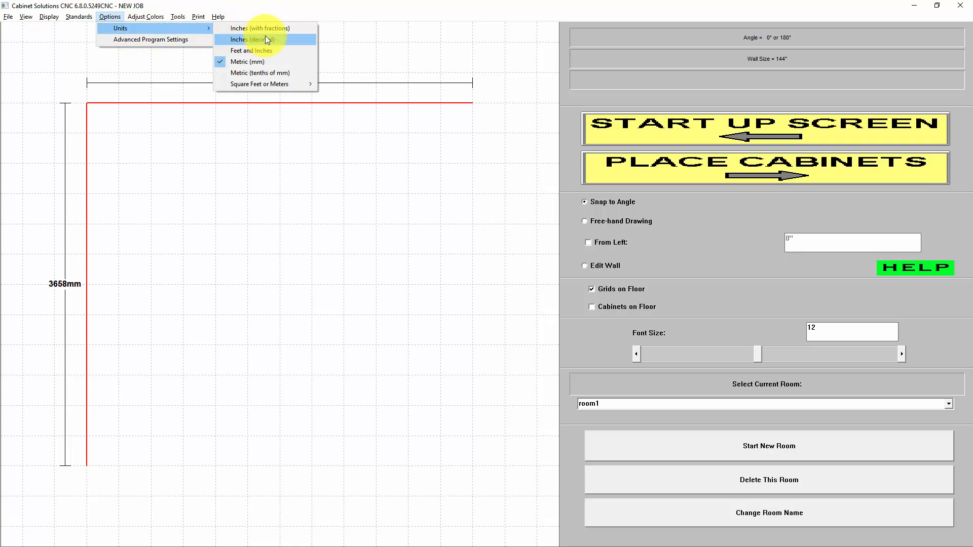
click(269, 30)
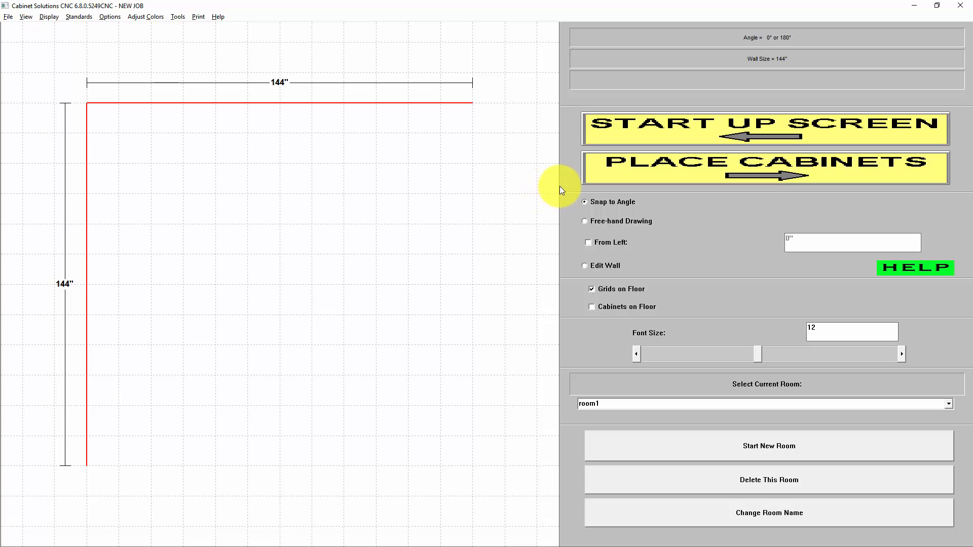
Rename the current room as Kitchen and check the room list.
click(947, 403)
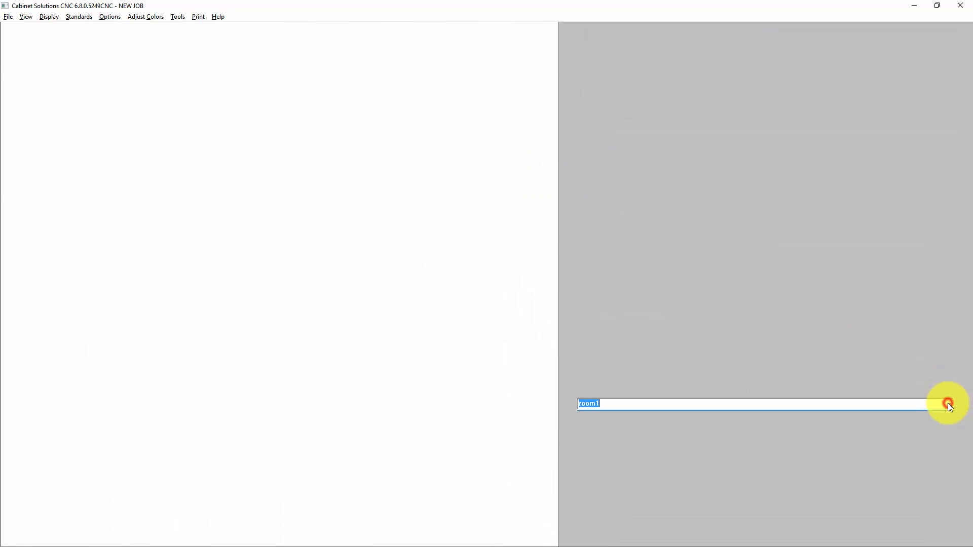
click(947, 402)
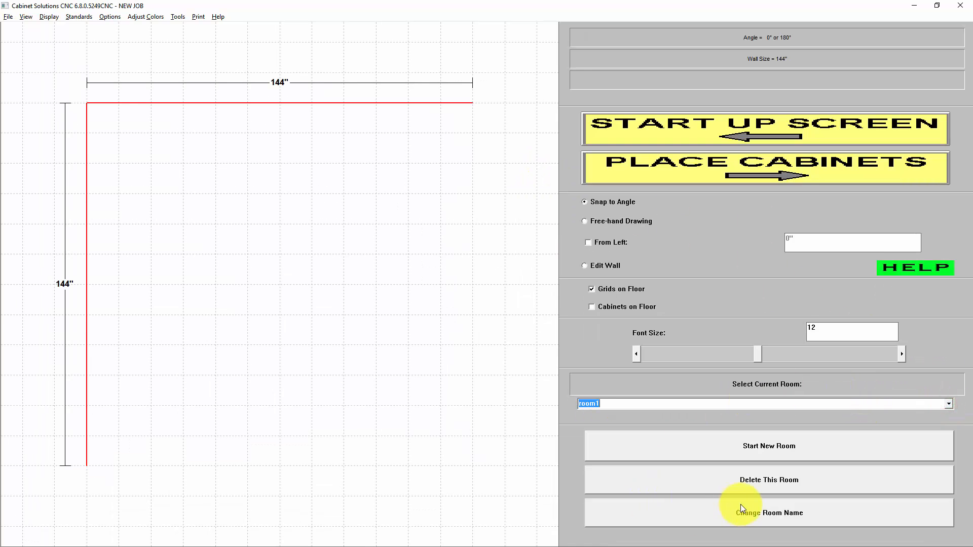
click(768, 515)
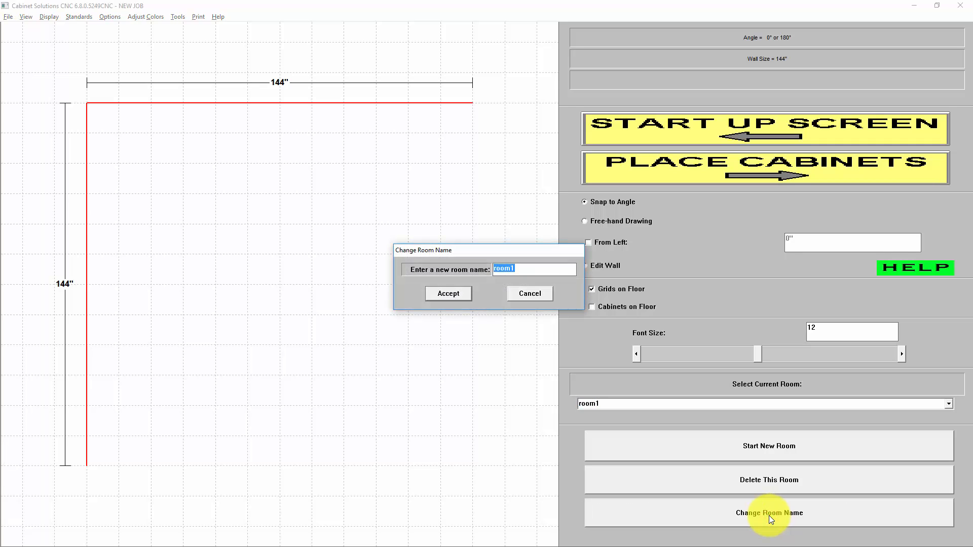
text(Kitchen)
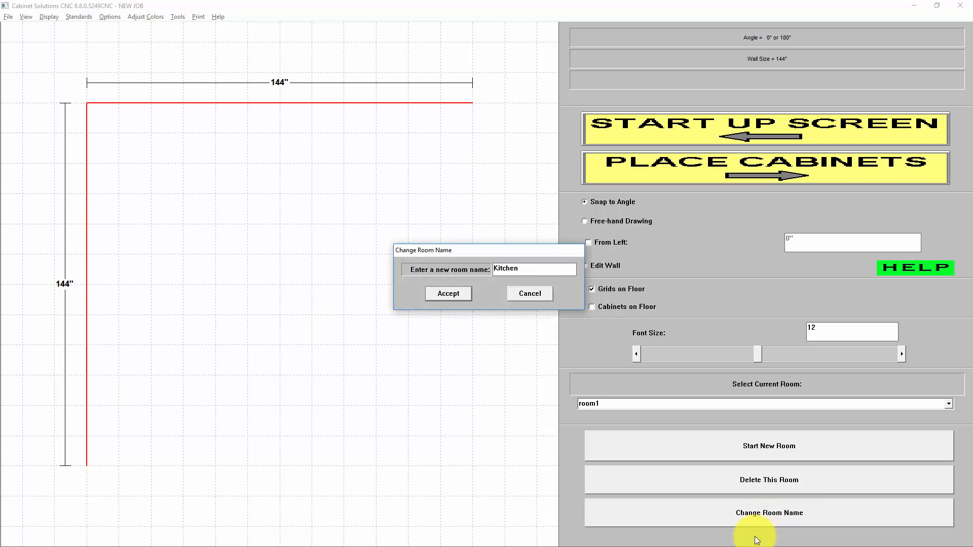
click(452, 294)
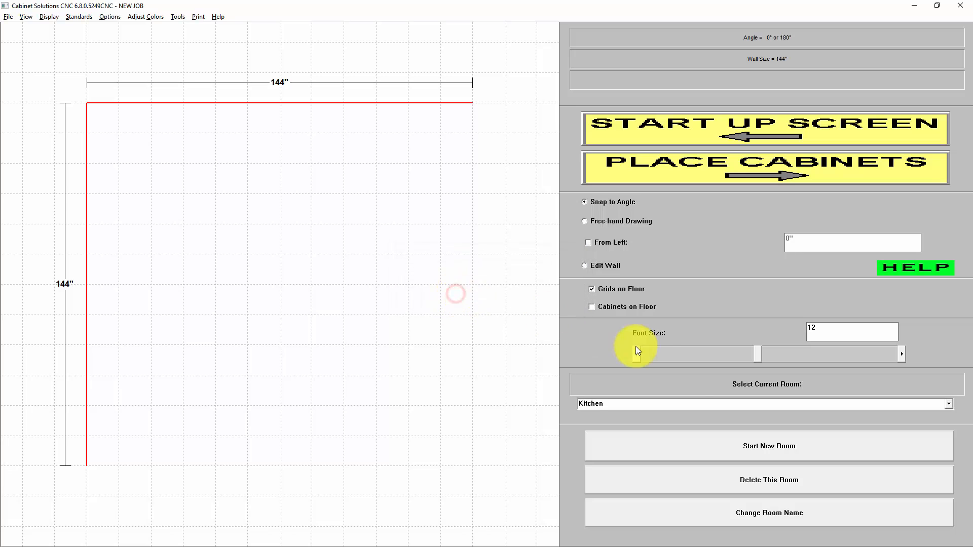
click(950, 403)
click(950, 403)
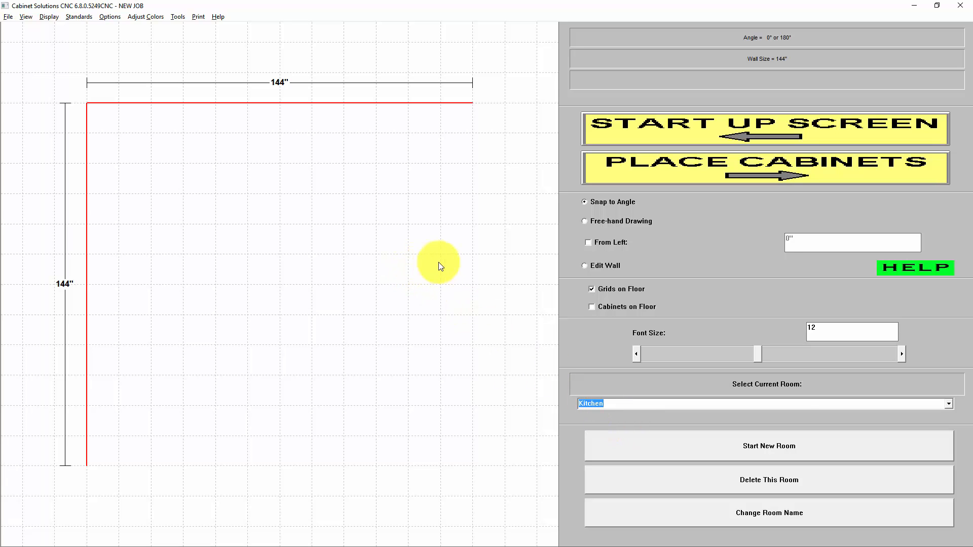
Place a center-aligned window on the horizontal wall, 42" high, 36" wide, 72" from the square end and 42" from the floor.
click(594, 266)
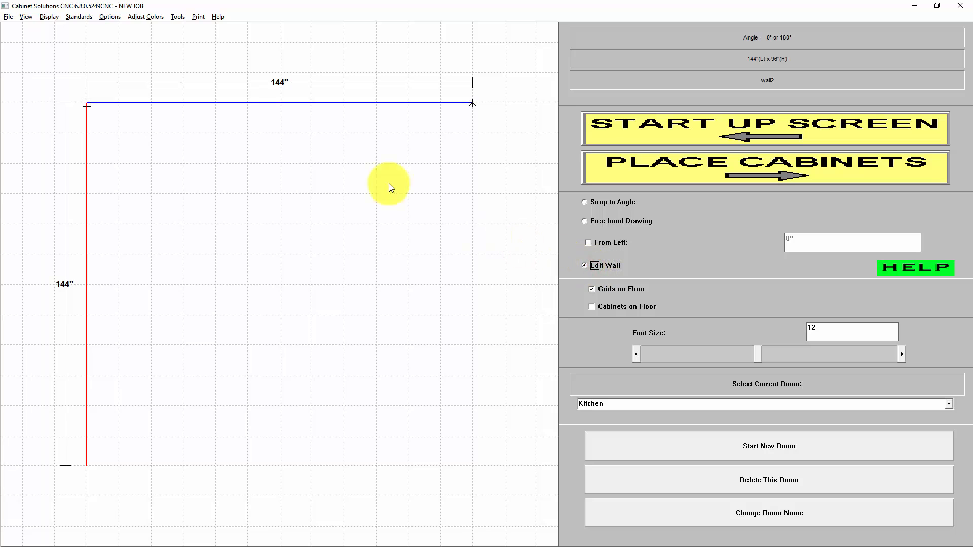
click(281, 107)
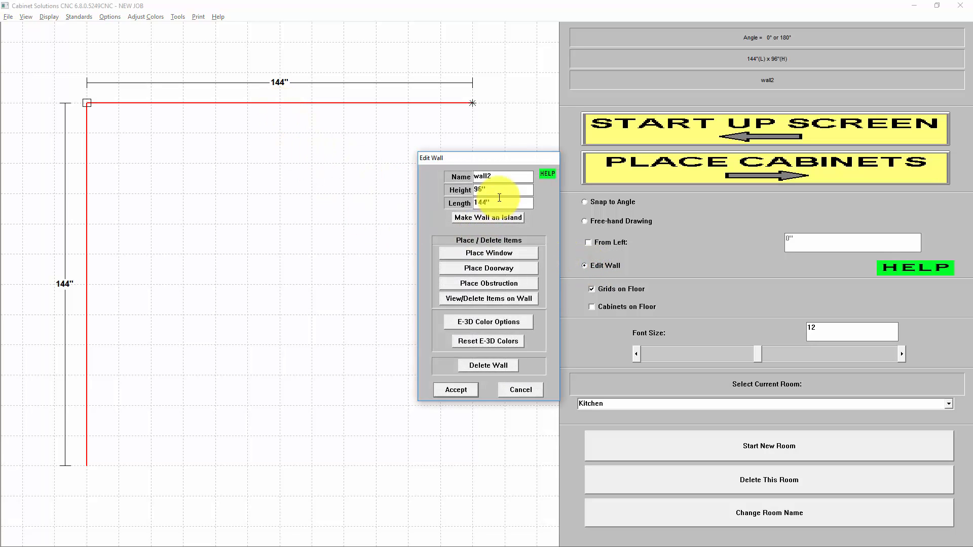
click(489, 256)
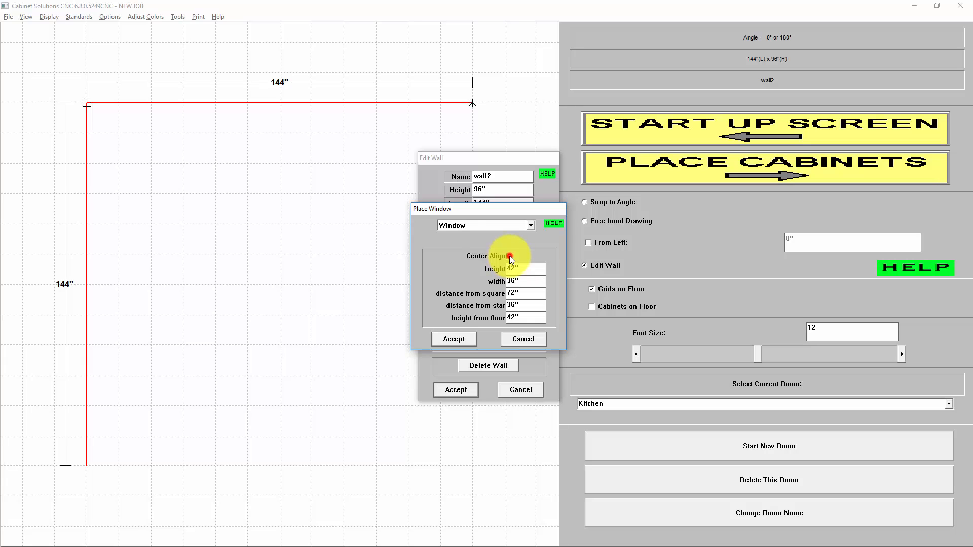
click(509, 256)
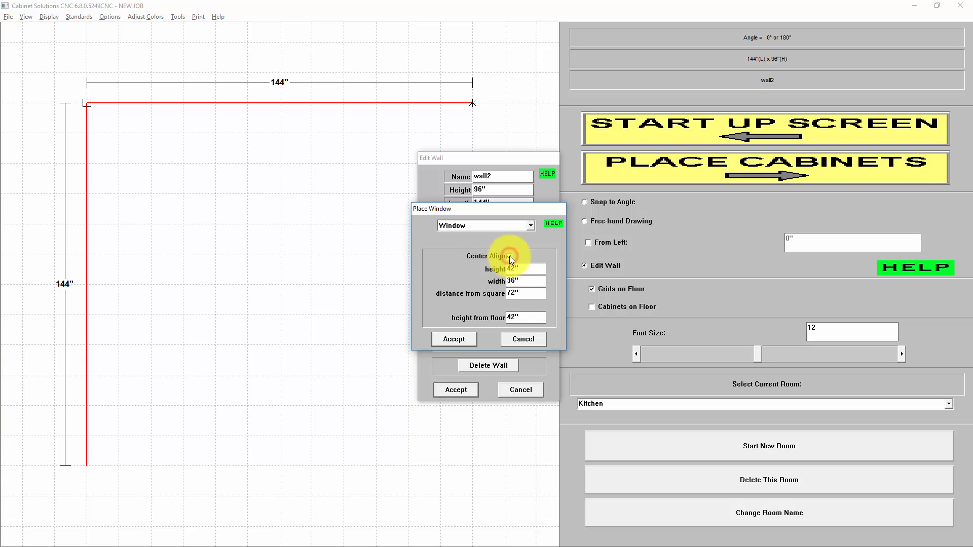
click(520, 292)
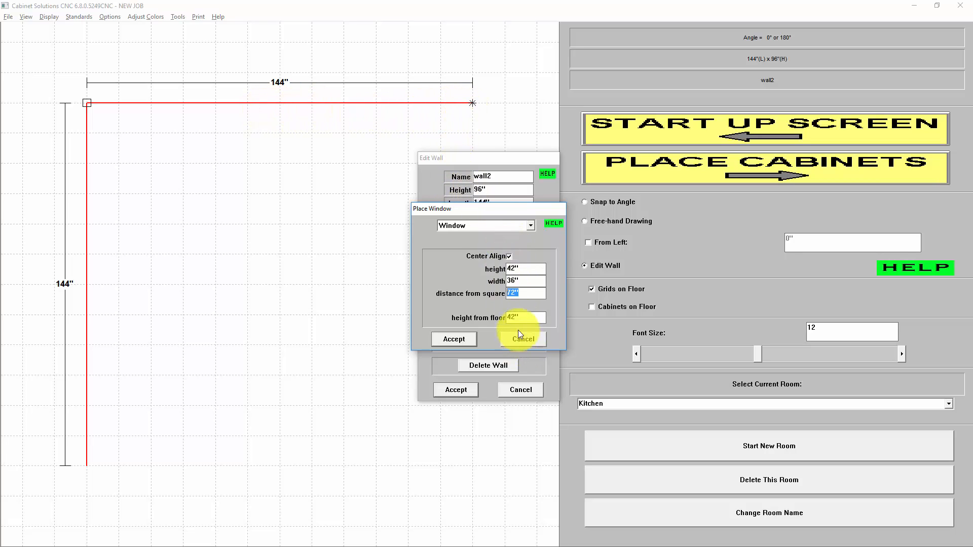
click(523, 268)
click(520, 280)
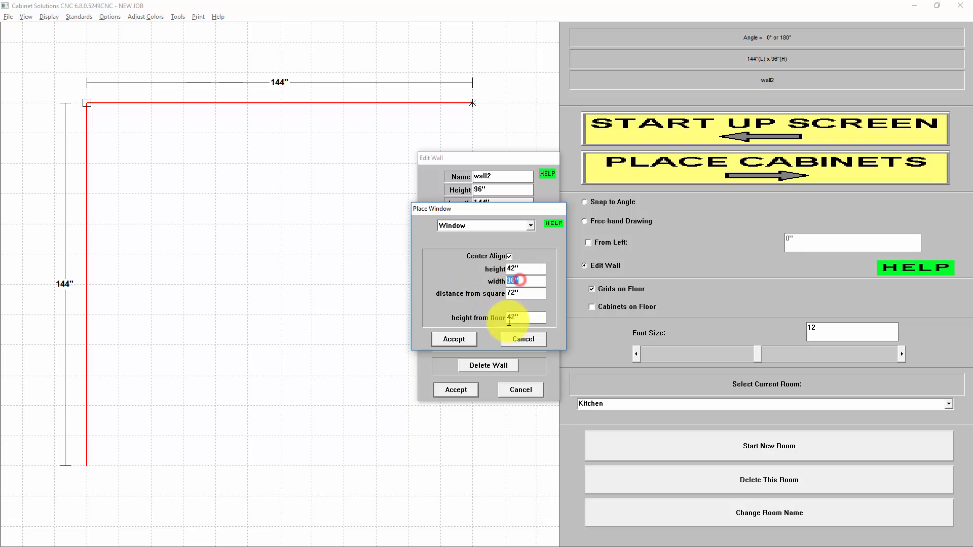
click(527, 318)
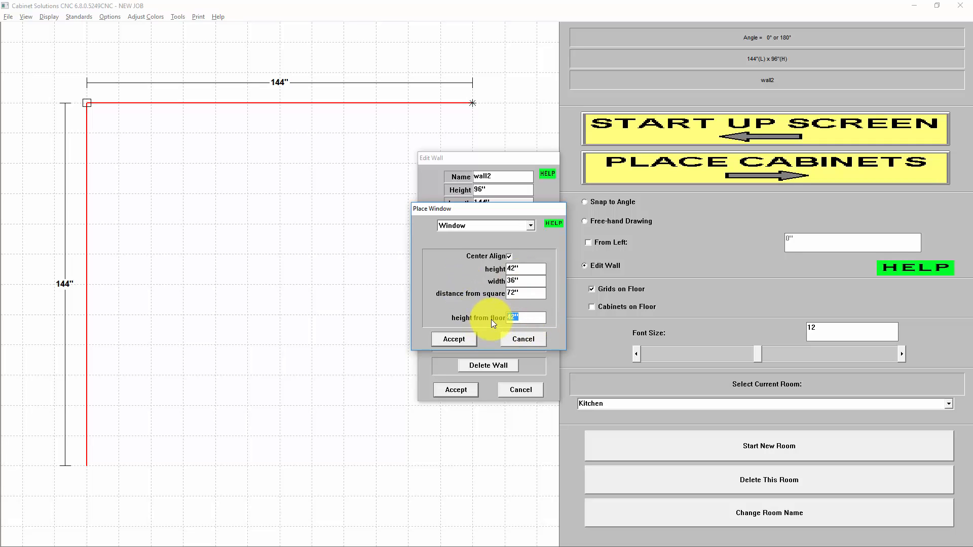
click(456, 340)
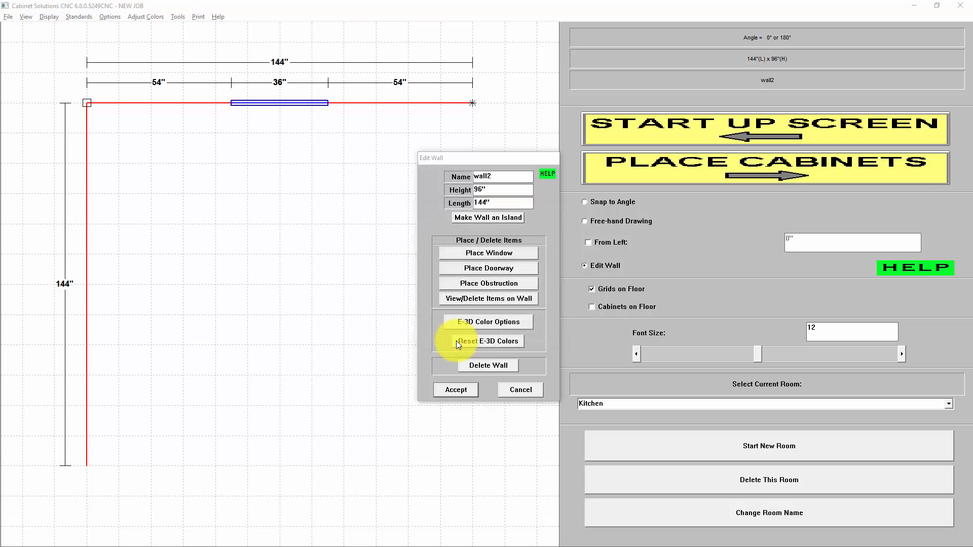
click(456, 390)
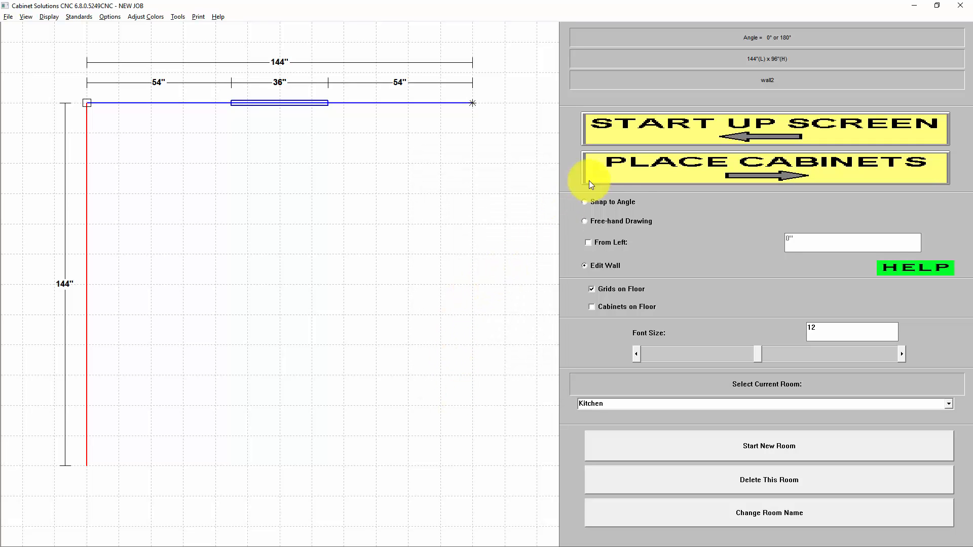
Place a 36" wide, 24" deep Sink Base cabinet on the horizontal wall, centered in the window.
click(768, 170)
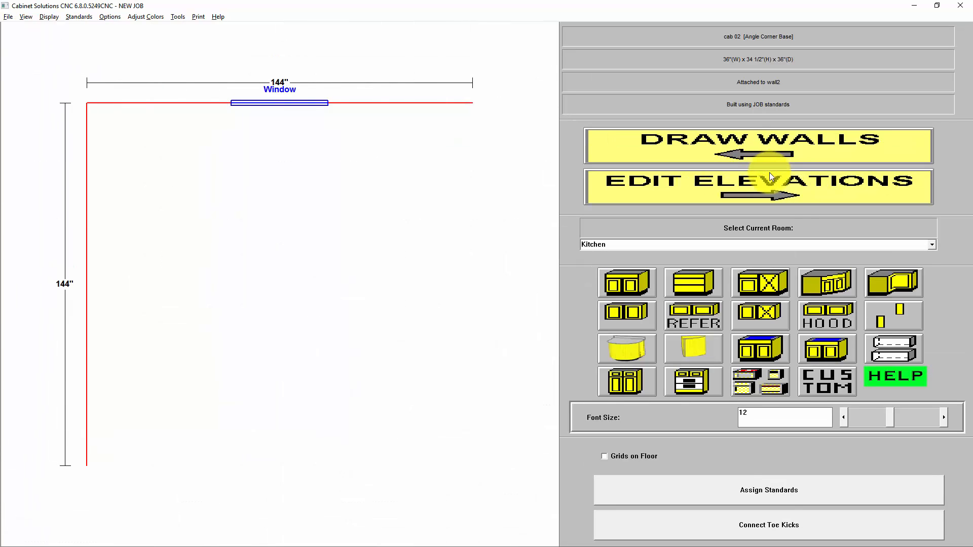
click(760, 349)
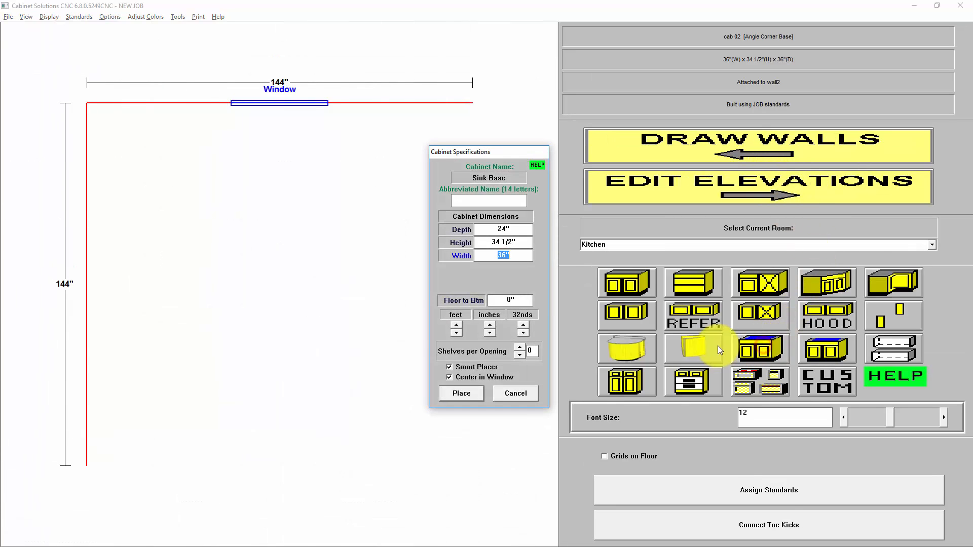
click(470, 380)
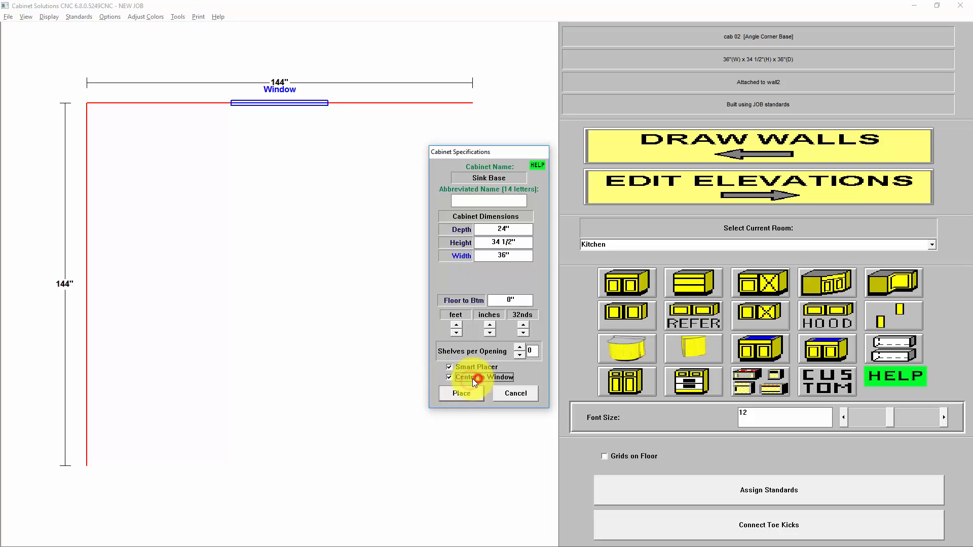
click(469, 397)
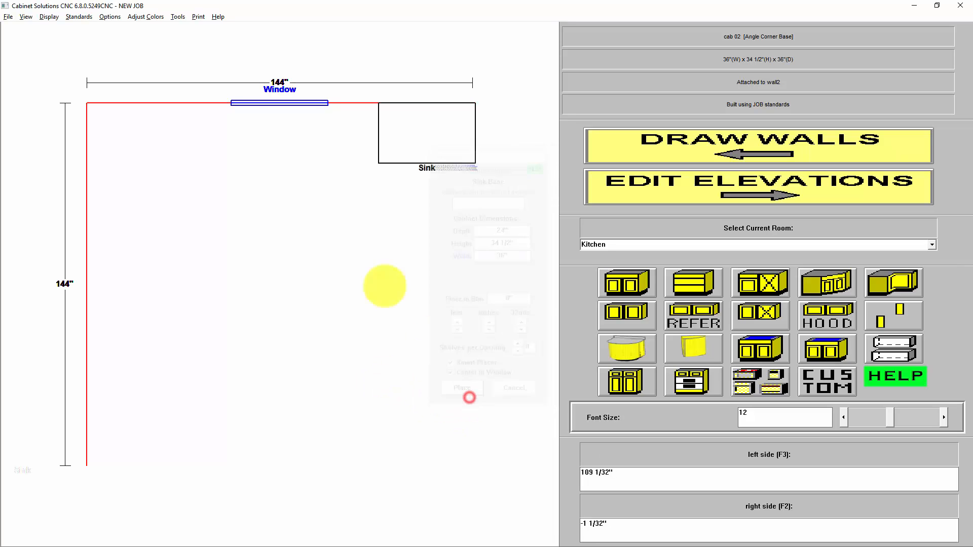
click(184, 127)
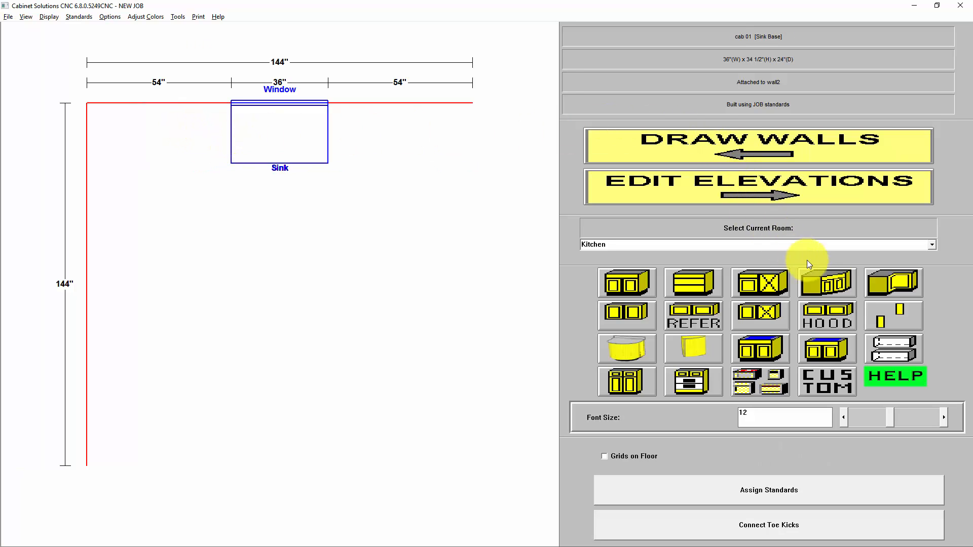
Place an angle corner base cabinet in the corner where the two walls meet.
click(823, 284)
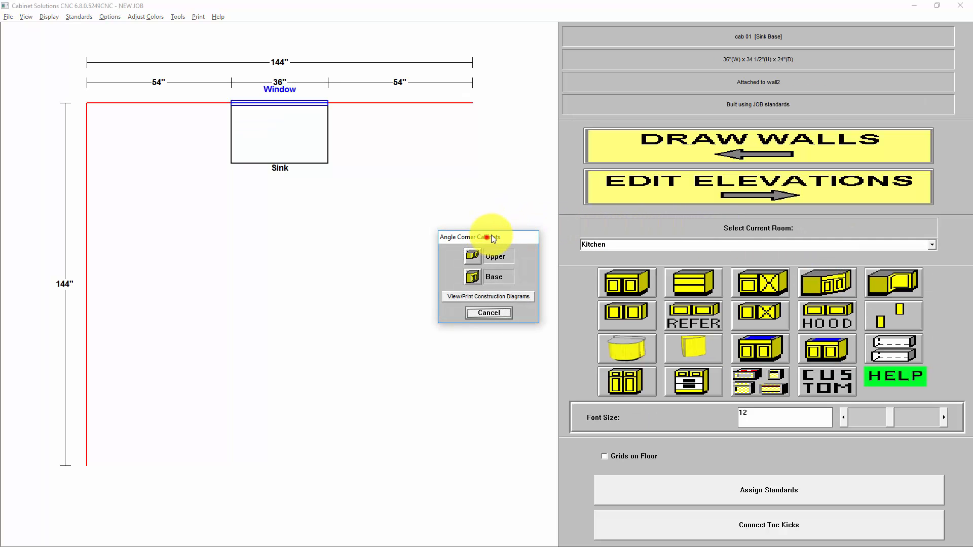
drag(491, 237, 515, 202)
click(497, 251)
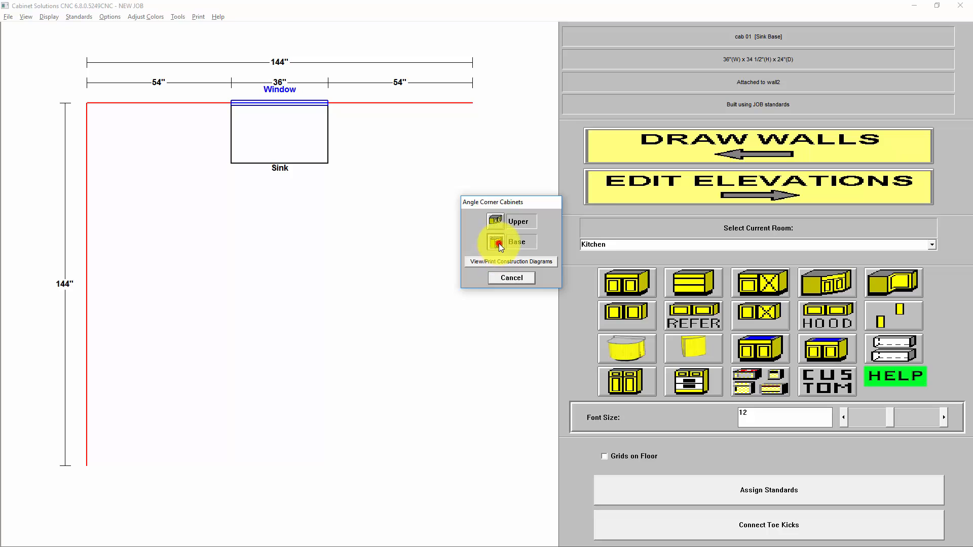
click(401, 350)
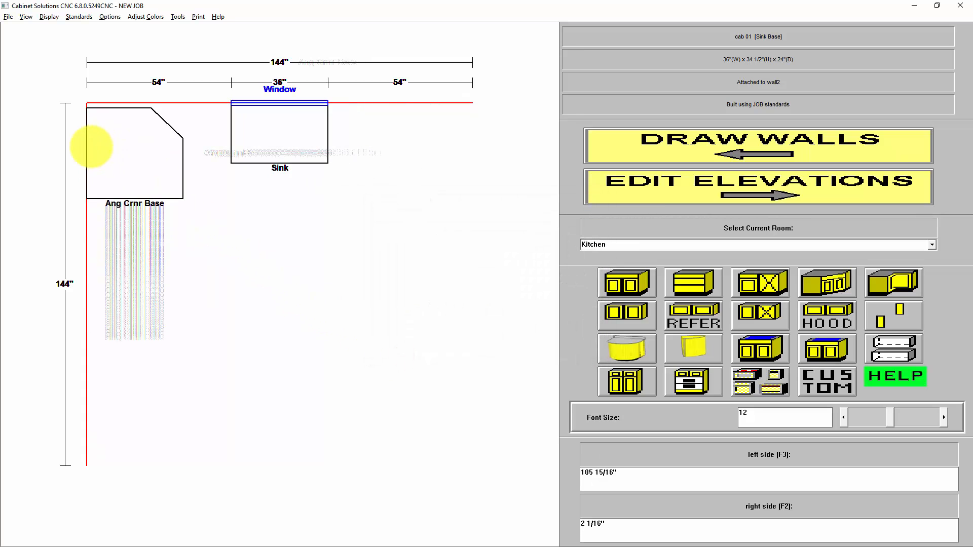
click(112, 110)
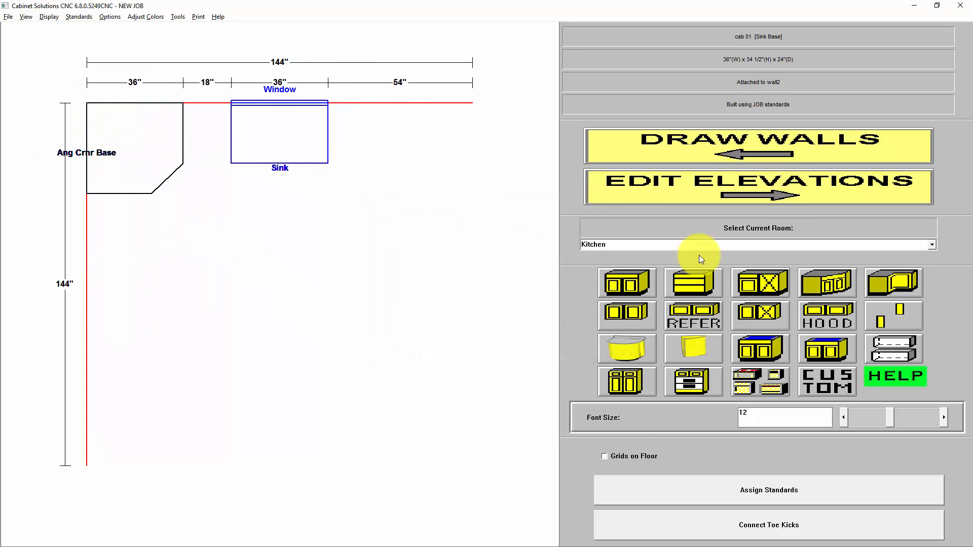
Place an angle corner upper cabinet in the same corner, above the angle corner base.
click(821, 284)
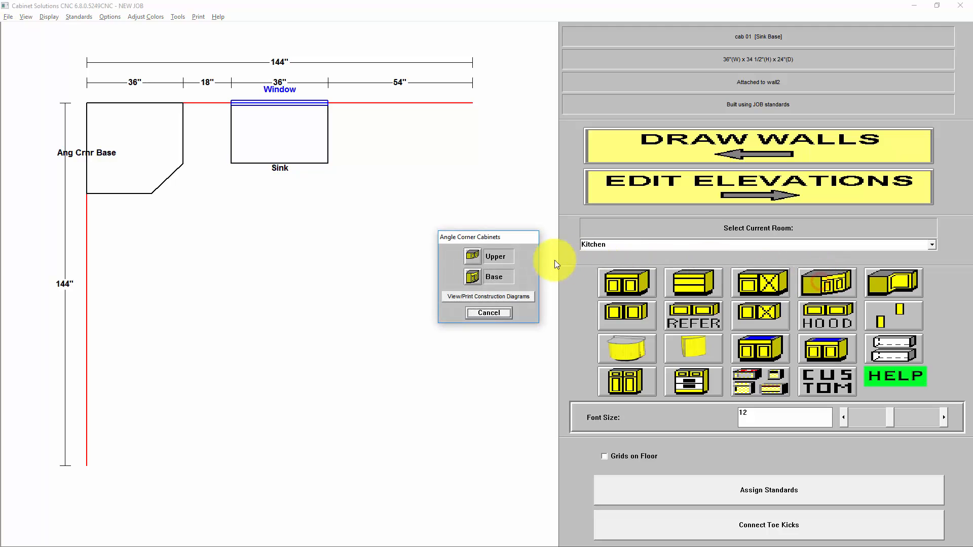
click(462, 252)
click(401, 349)
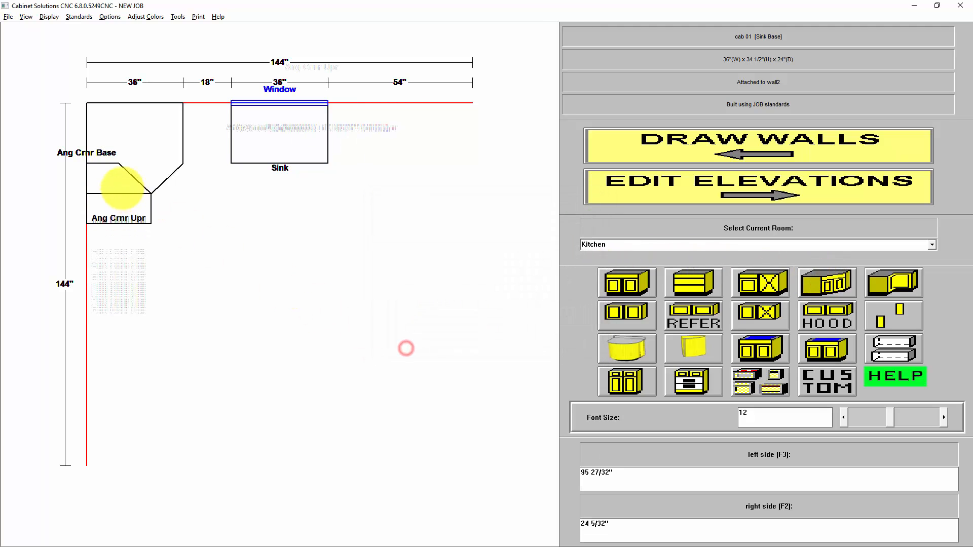
click(97, 102)
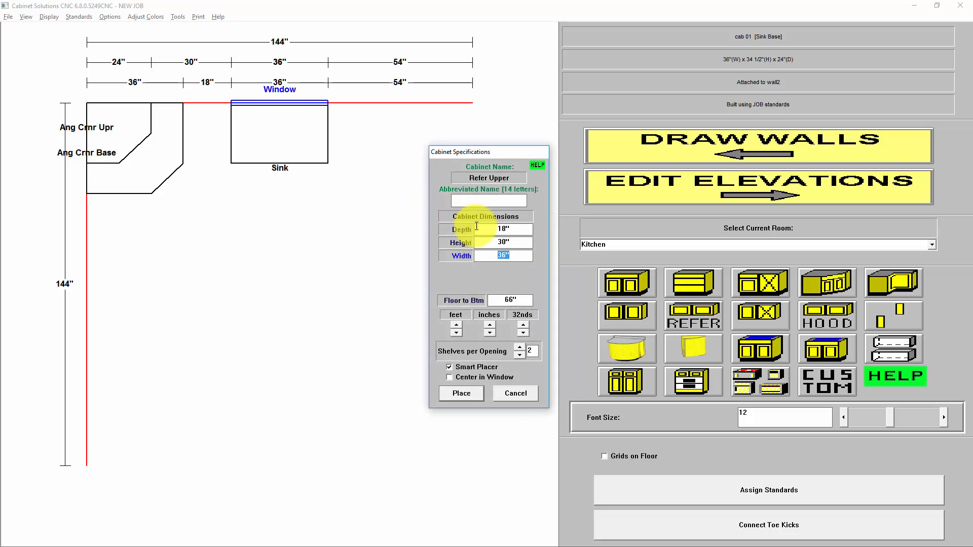
Set the Refer Upper cabinet's depth to 32" and place it on the window wall, 4" from the wall's free end.
click(505, 229)
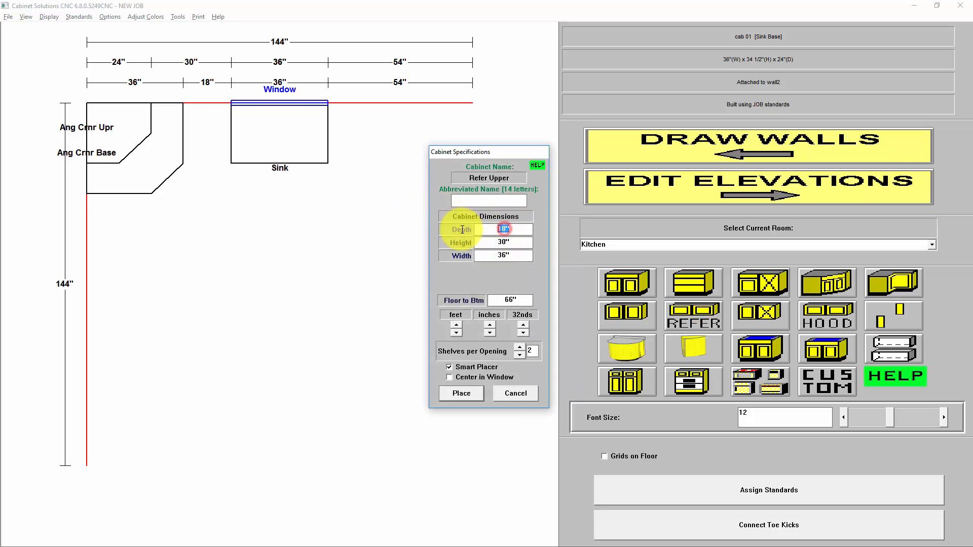
text(32)
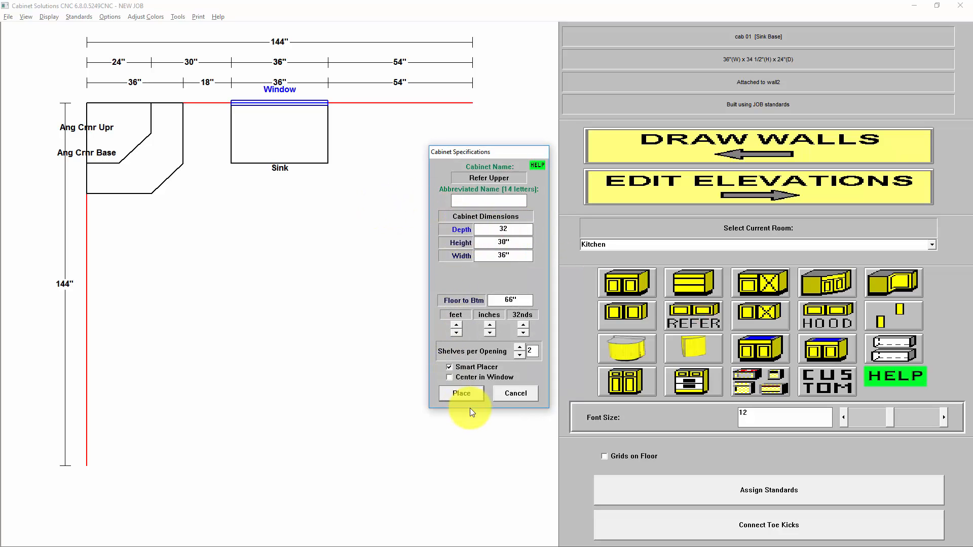
click(462, 393)
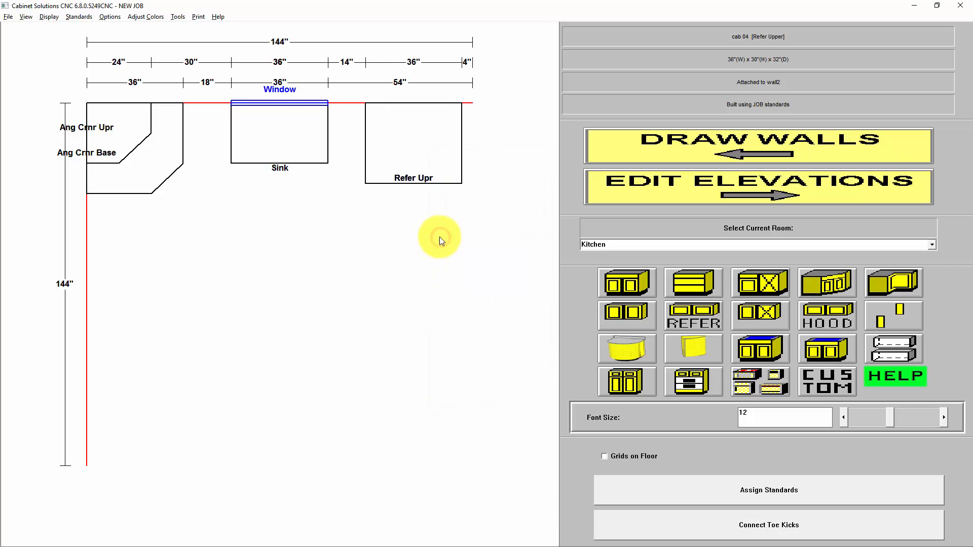
Customize the Refer Upper cabinet from the wall elevation, sending the stile and end to the floor on both its left and right ends.
click(417, 159)
click(413, 135)
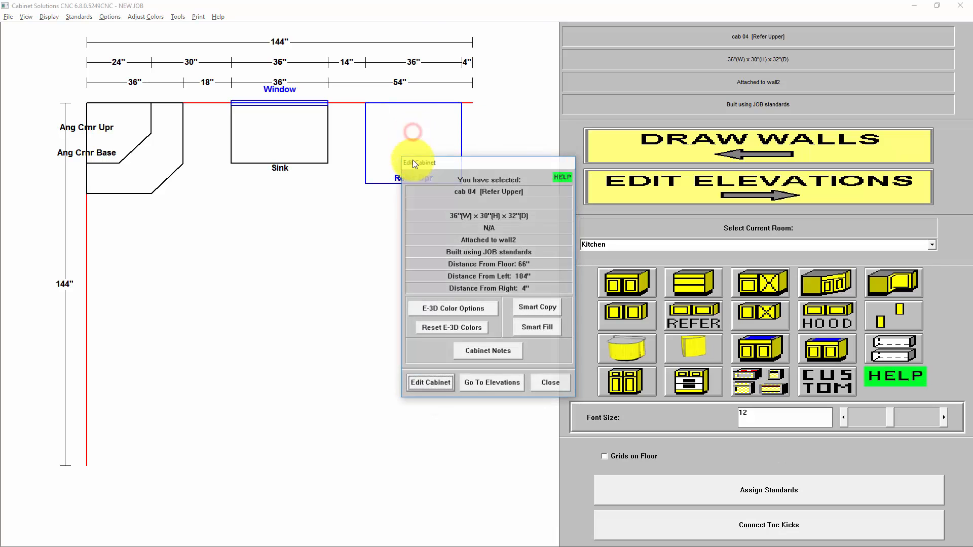
click(508, 384)
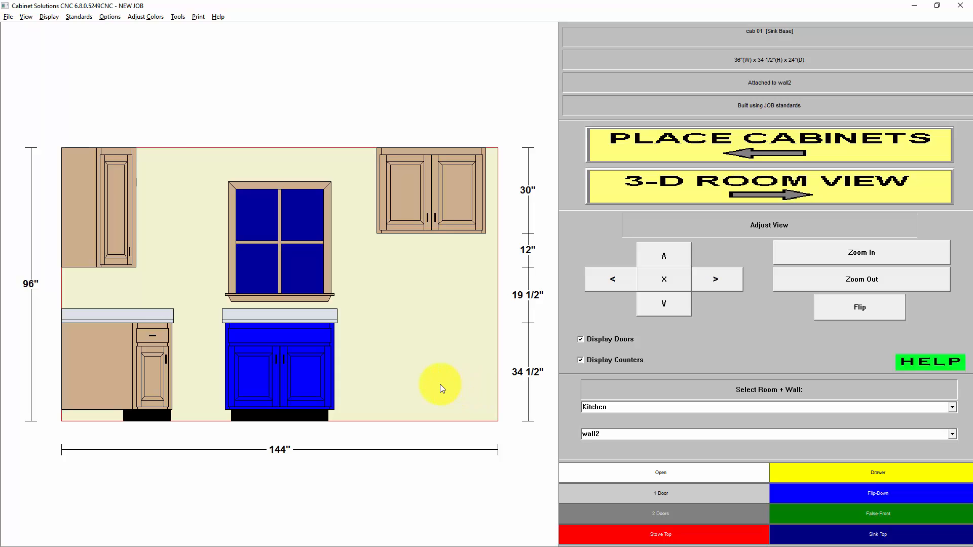
click(426, 230)
click(449, 190)
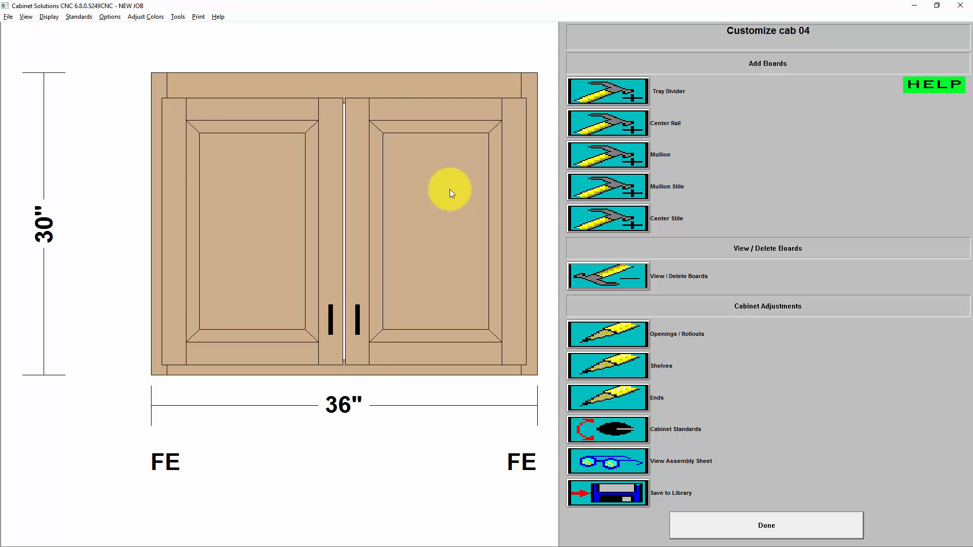
click(624, 397)
click(518, 226)
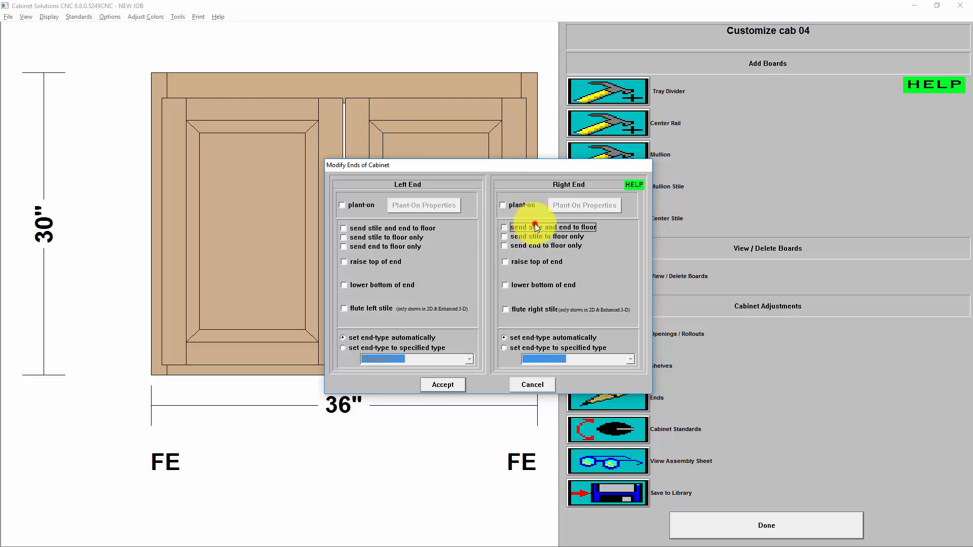
click(400, 227)
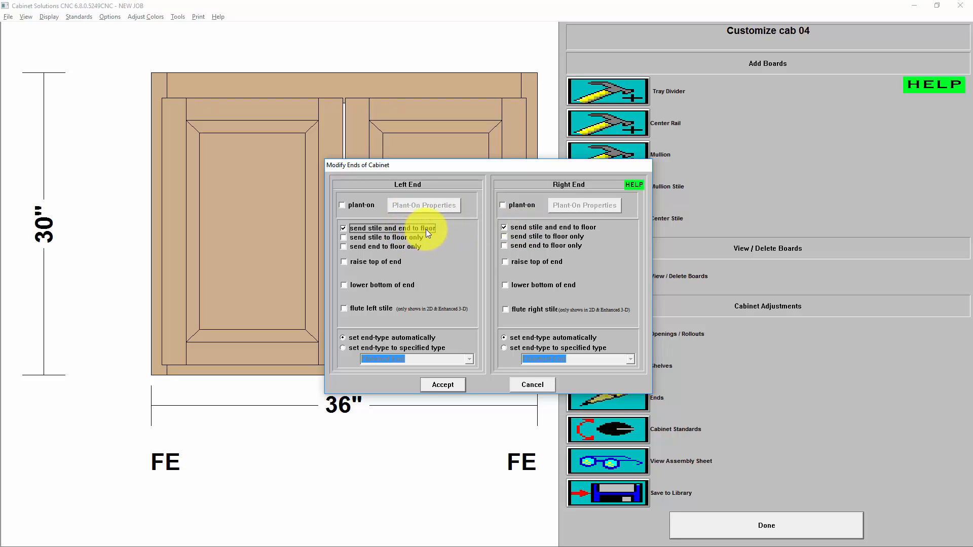
click(437, 384)
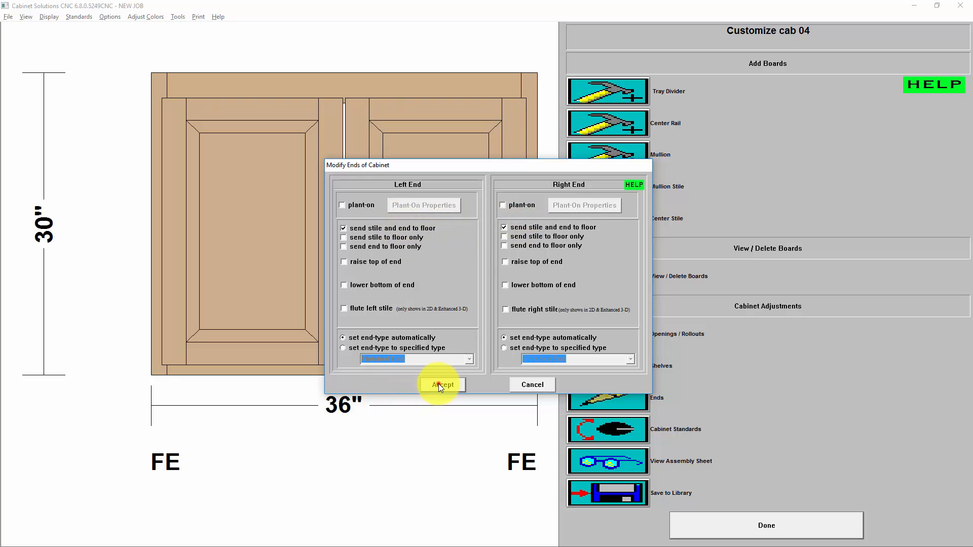
click(740, 523)
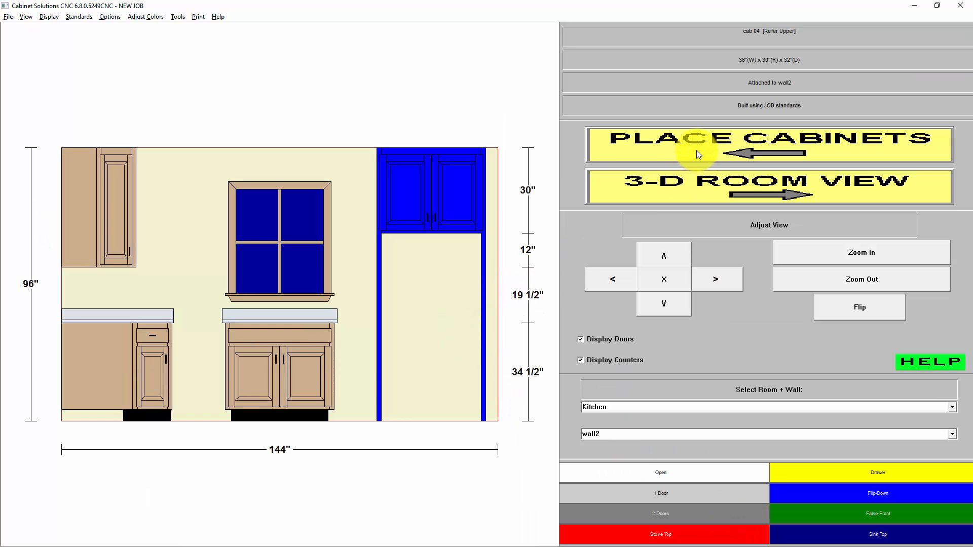
Return to the cabinet placement plan and place a Refrigerator Double Door appliance under the Refer Upper cabinet.
click(661, 136)
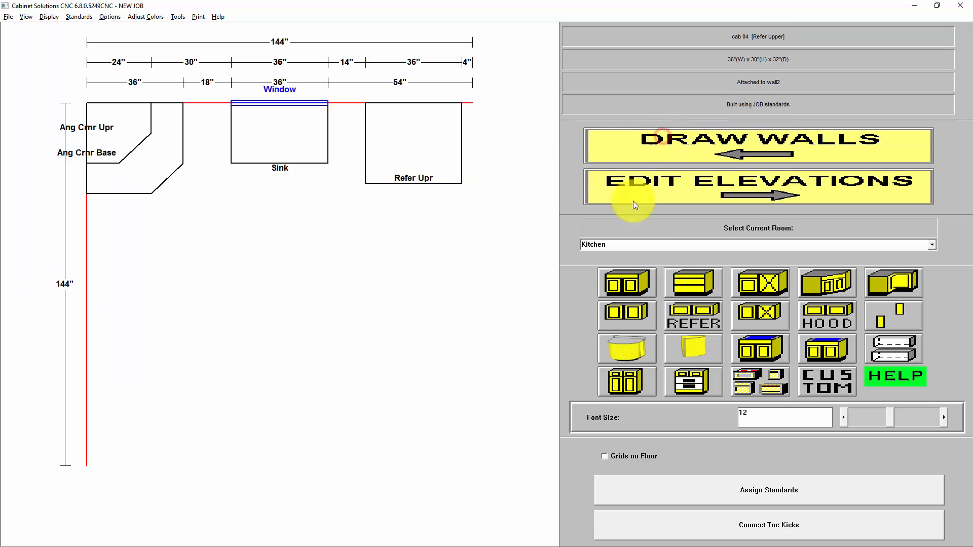
click(760, 380)
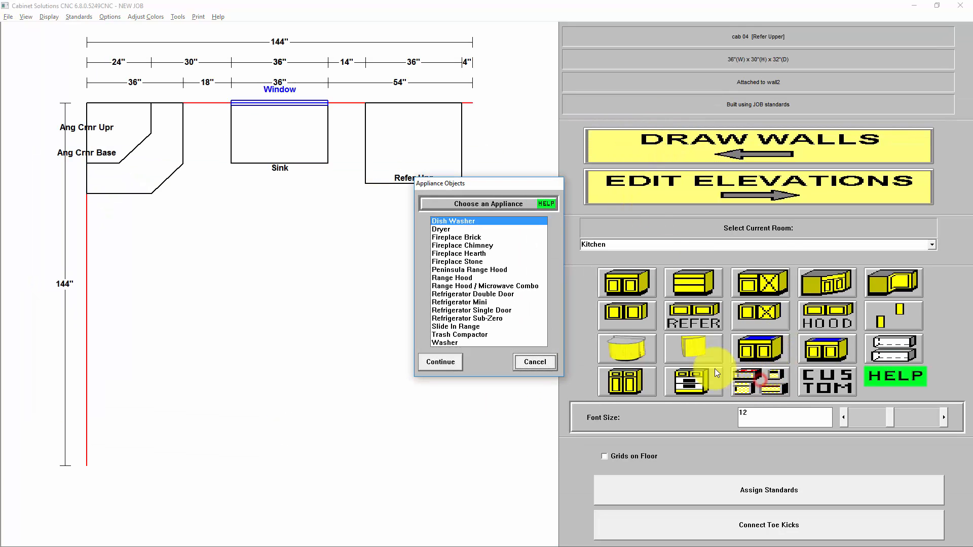
click(481, 294)
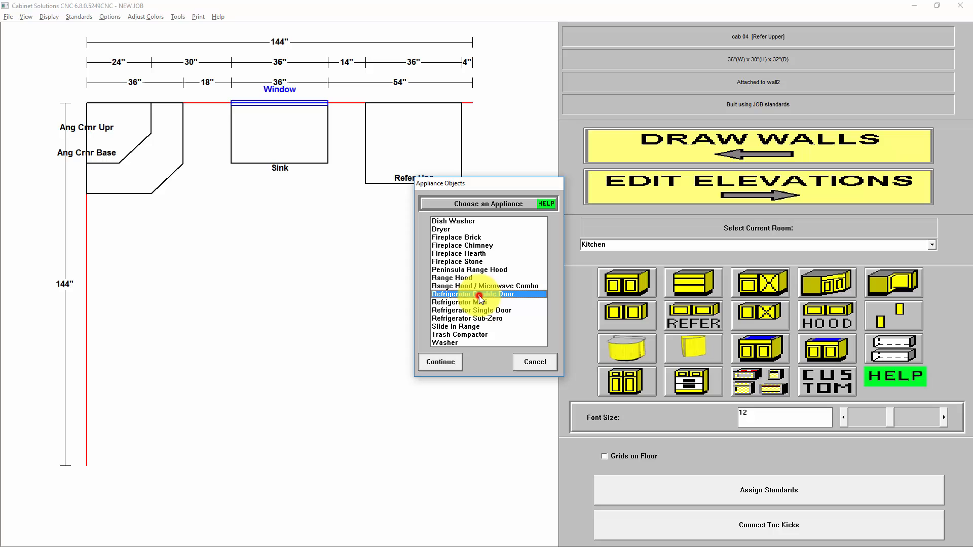
click(449, 363)
click(462, 390)
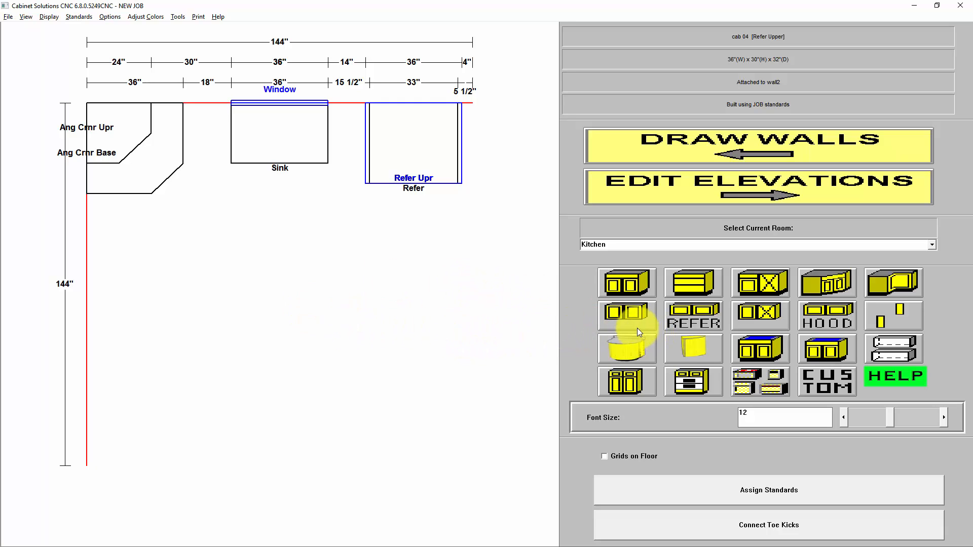
Place a drawer bank cabinet with Smart Placer in the gap between the angle corner base and the sink cabinet.
click(692, 286)
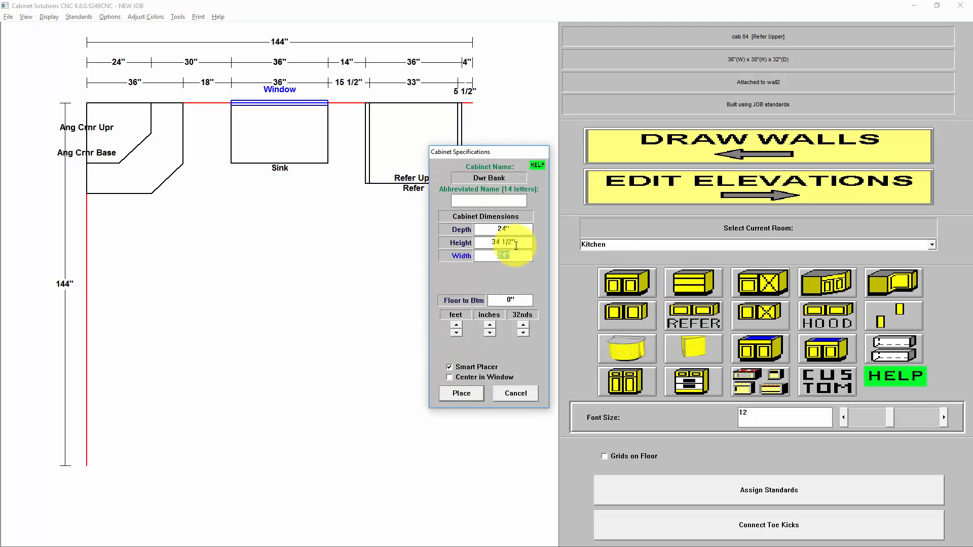
click(469, 394)
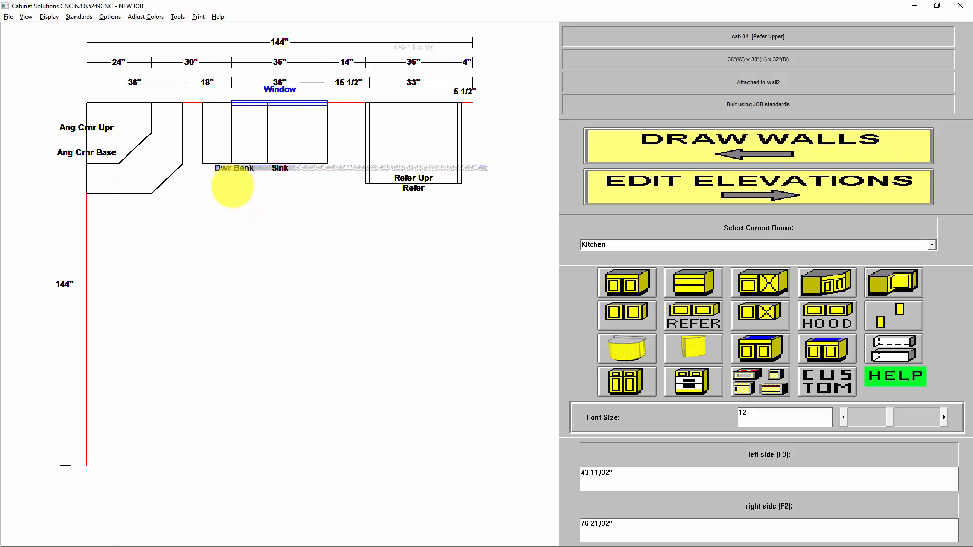
click(209, 169)
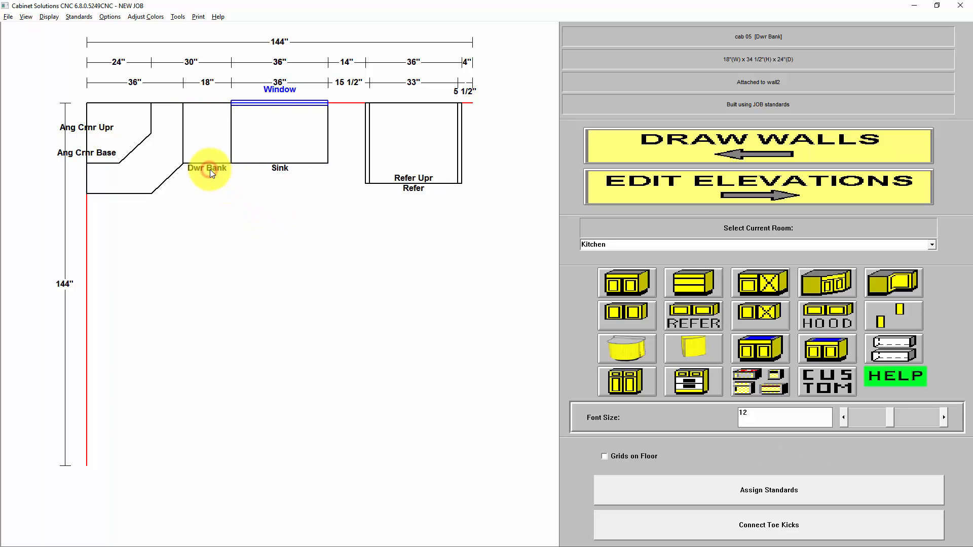
Smart Copy the drawer bank into the gap between the sink cabinet and the refrigerator, keeping Smart Placer on.
click(205, 131)
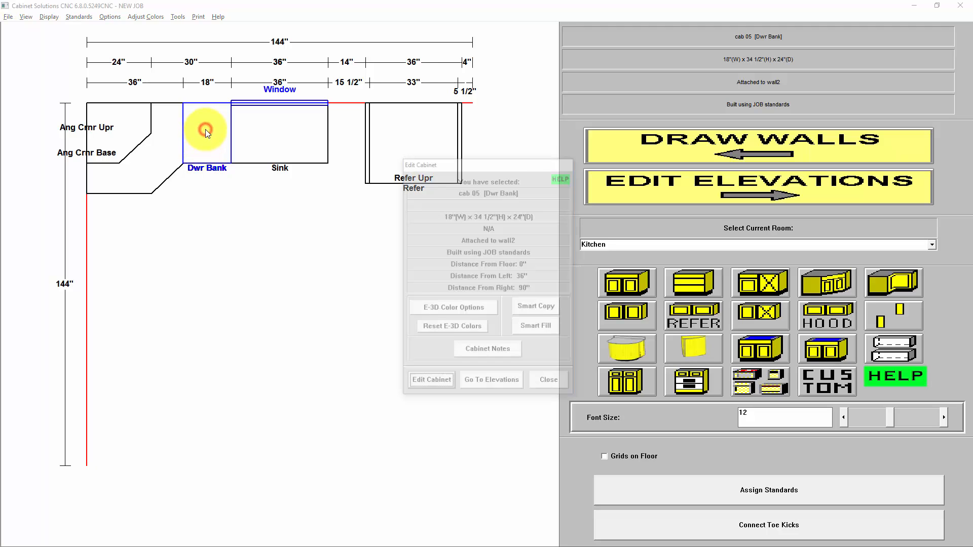
click(547, 309)
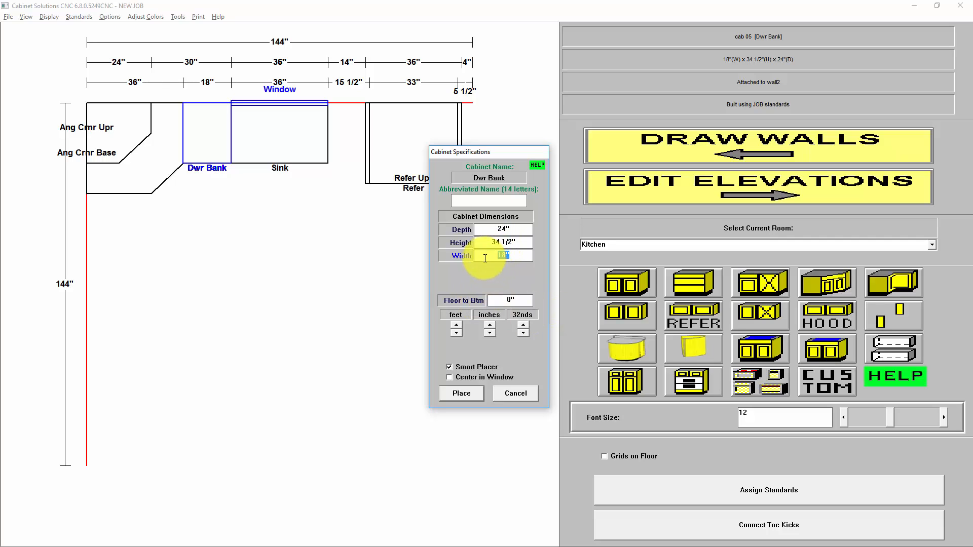
click(513, 256)
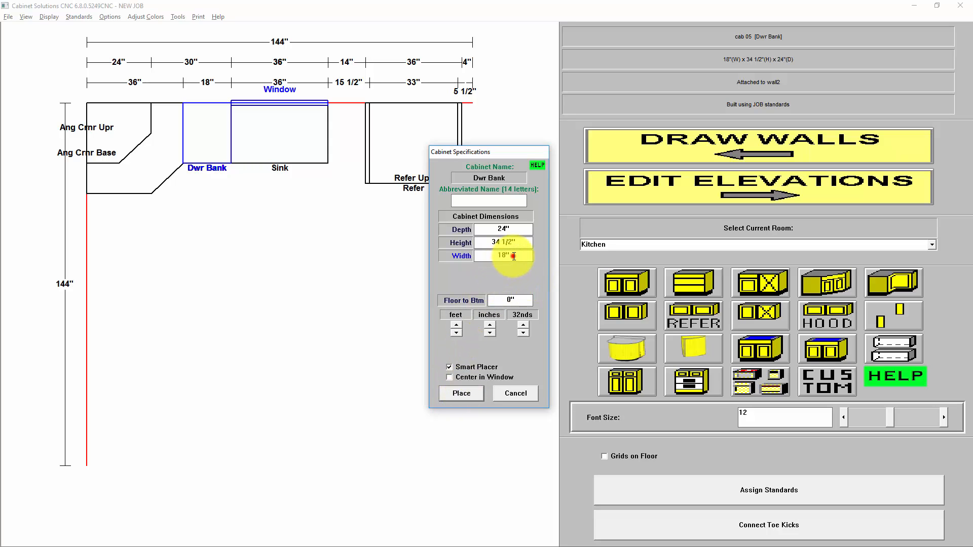
click(481, 369)
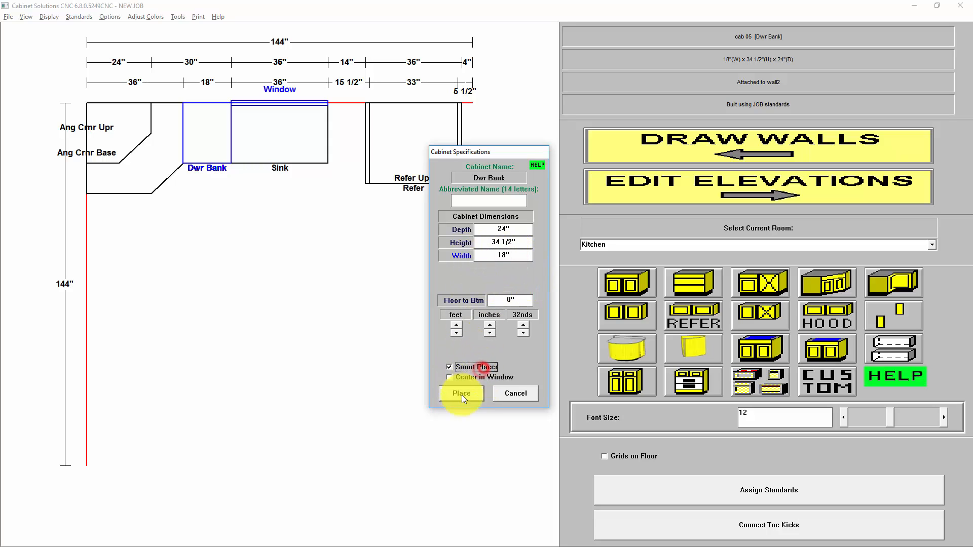
click(468, 391)
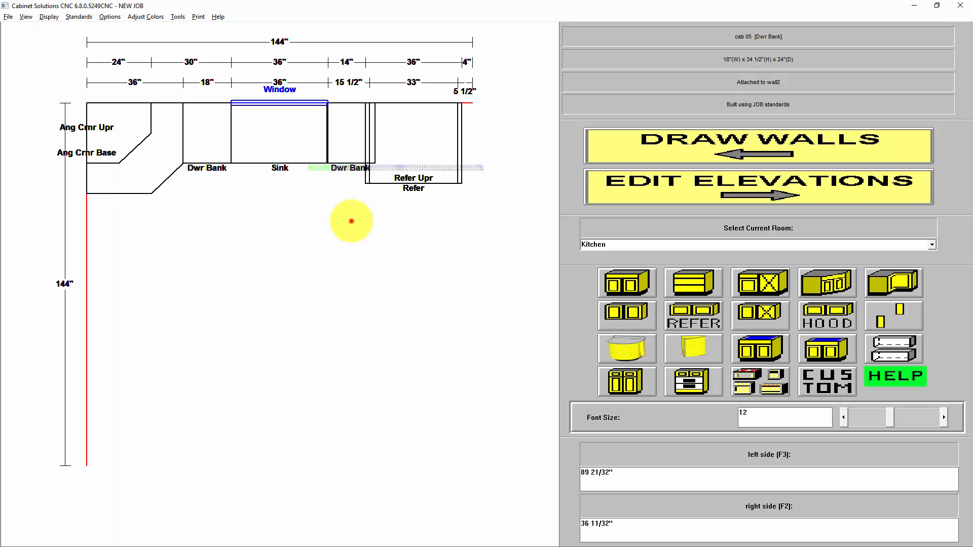
click(351, 221)
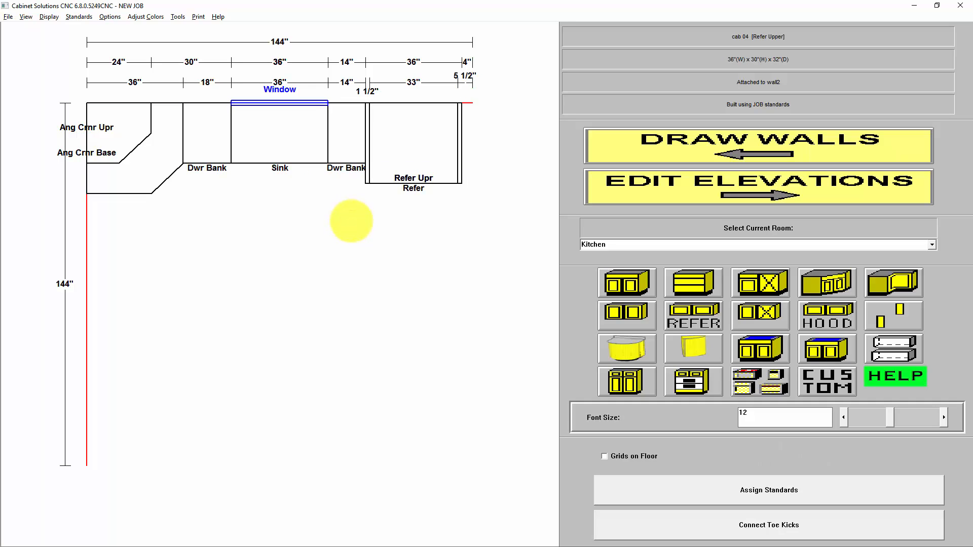
Place an upper cabinet with its width entered as 60" between the angle corner upper and the window, using Smart Placer.
click(631, 314)
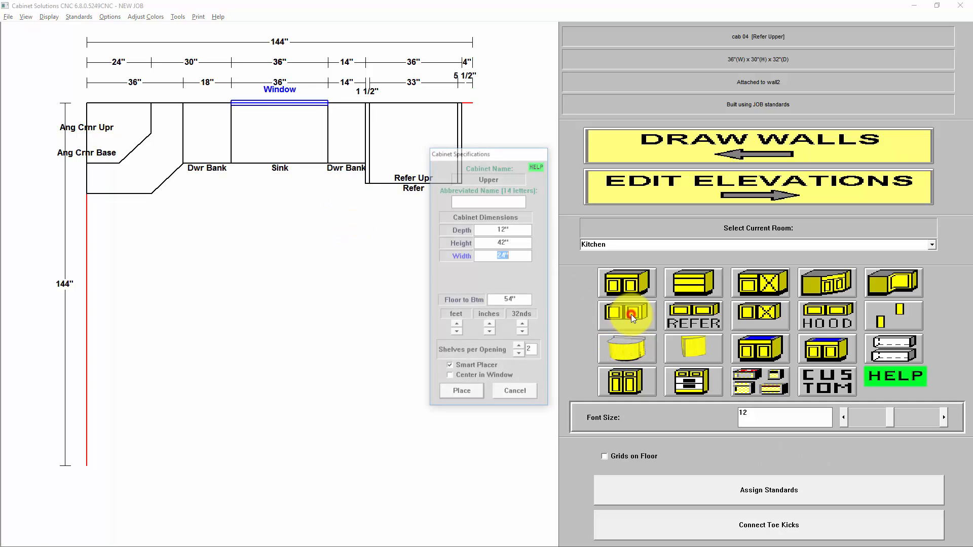
text(60)
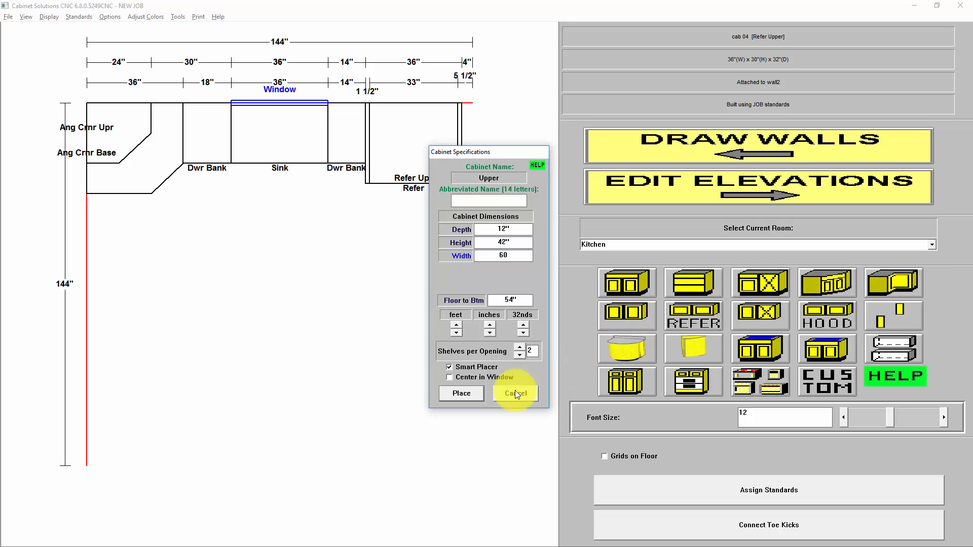
click(461, 393)
click(203, 173)
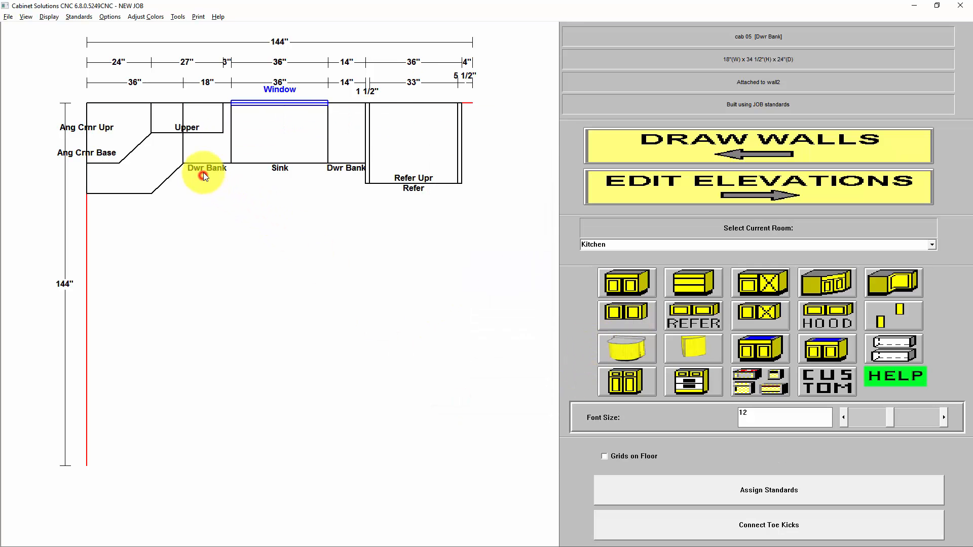
Smart Copy that upper cabinet into the space between the window and the Refer Upper cabinet.
click(205, 118)
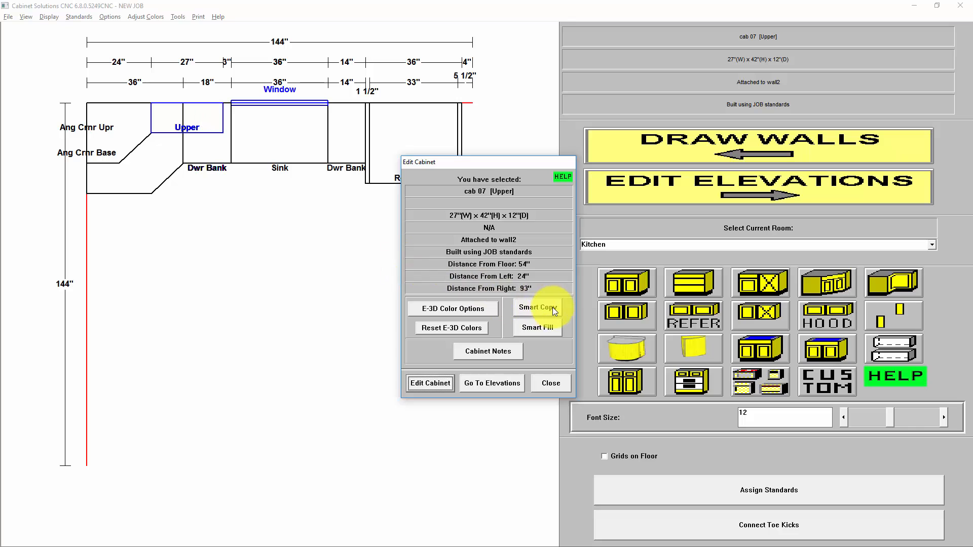
click(552, 307)
click(461, 394)
click(386, 263)
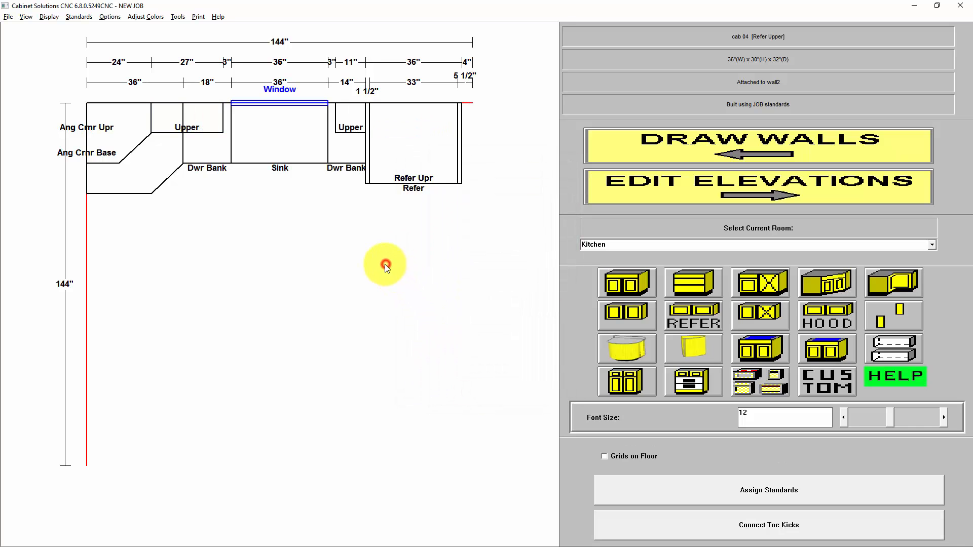
Review the window wall's elevation with the doors hidden and with them displayed.
click(290, 145)
click(492, 383)
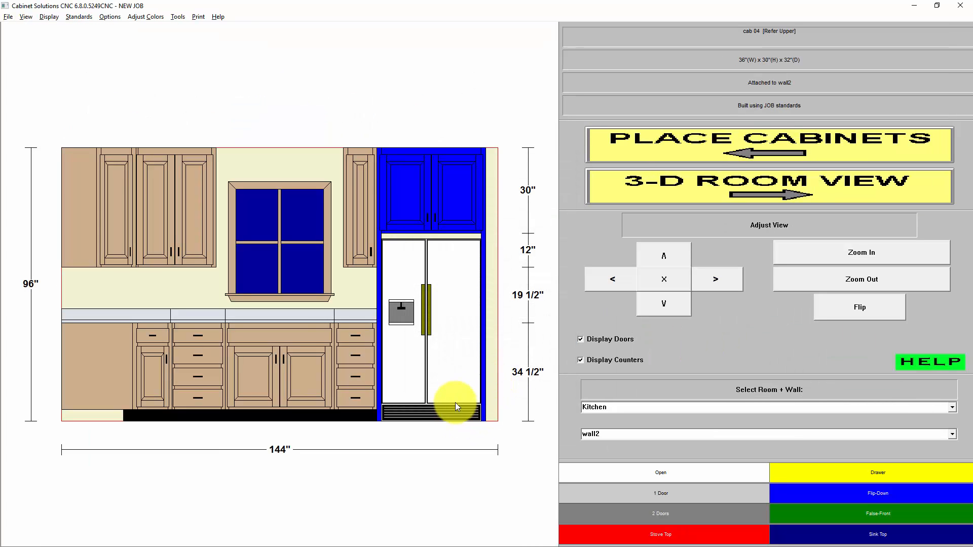
click(606, 340)
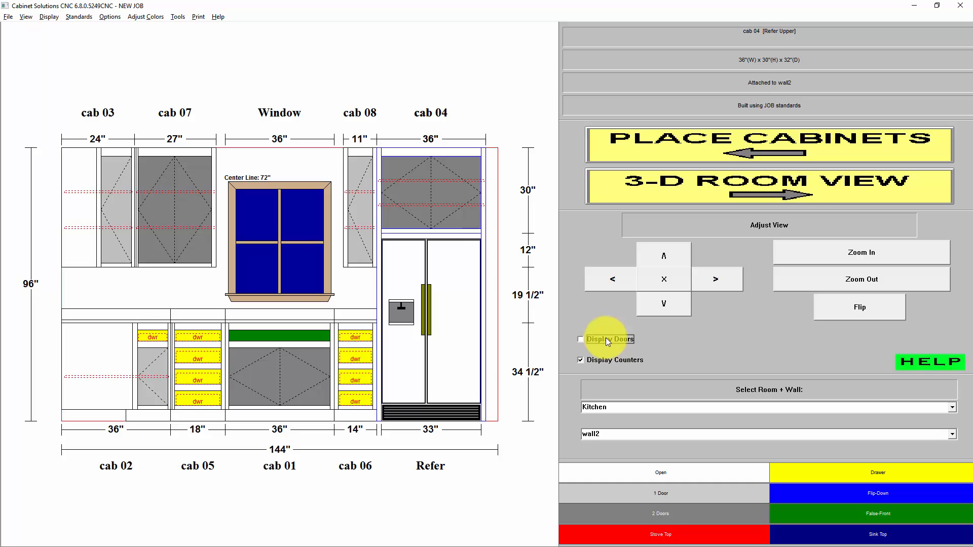
click(617, 343)
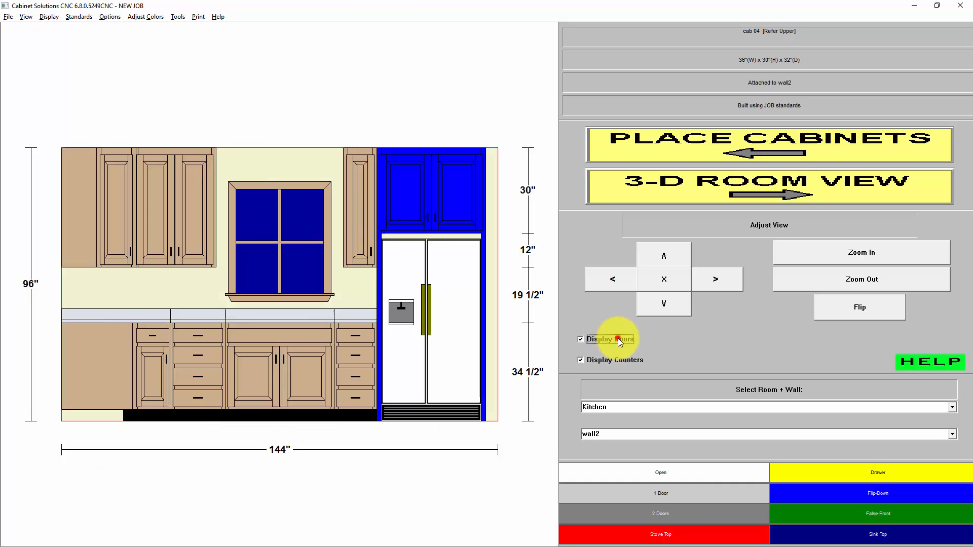
Return to the cabinet placement plan and place an upper cabinet, width entered as 144", along wall1 with Smart Placer.
click(679, 144)
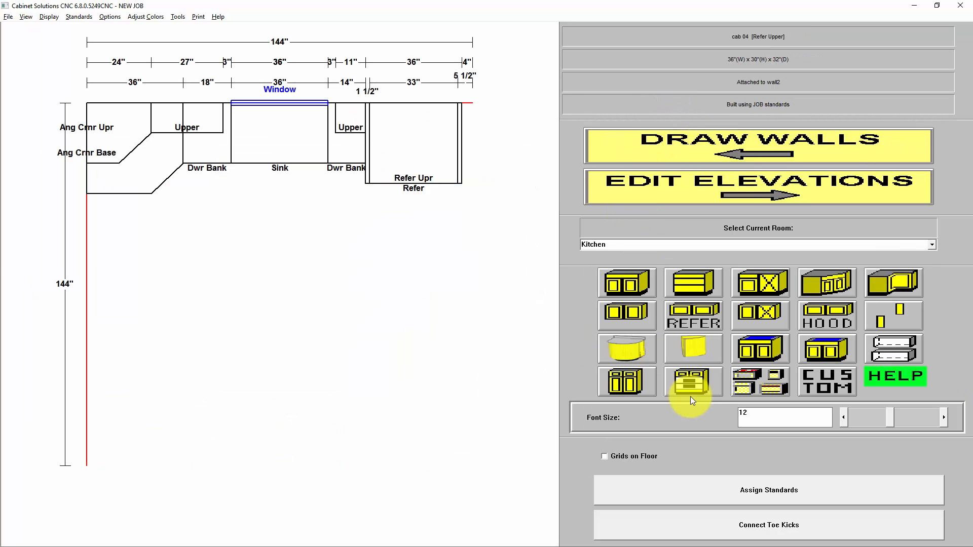
click(634, 314)
text(144)
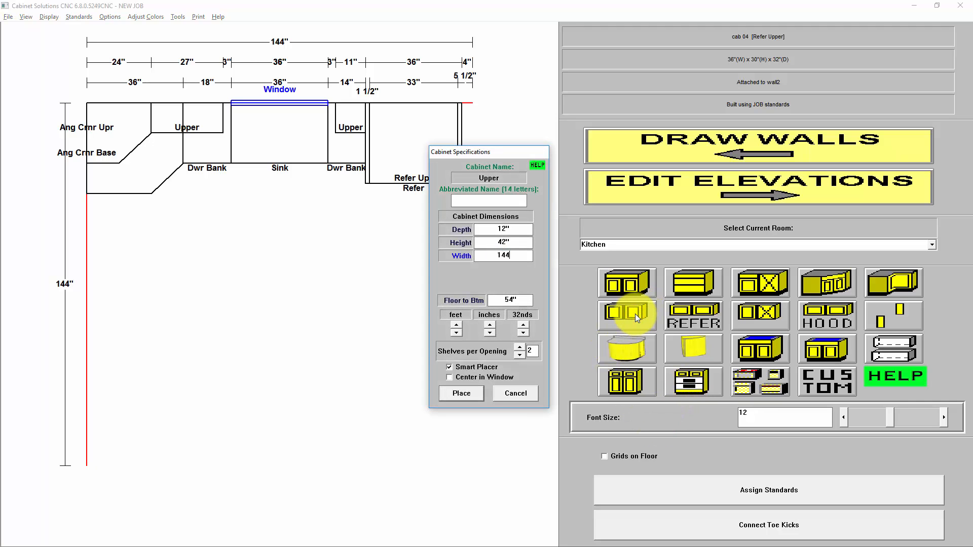
click(460, 393)
click(236, 344)
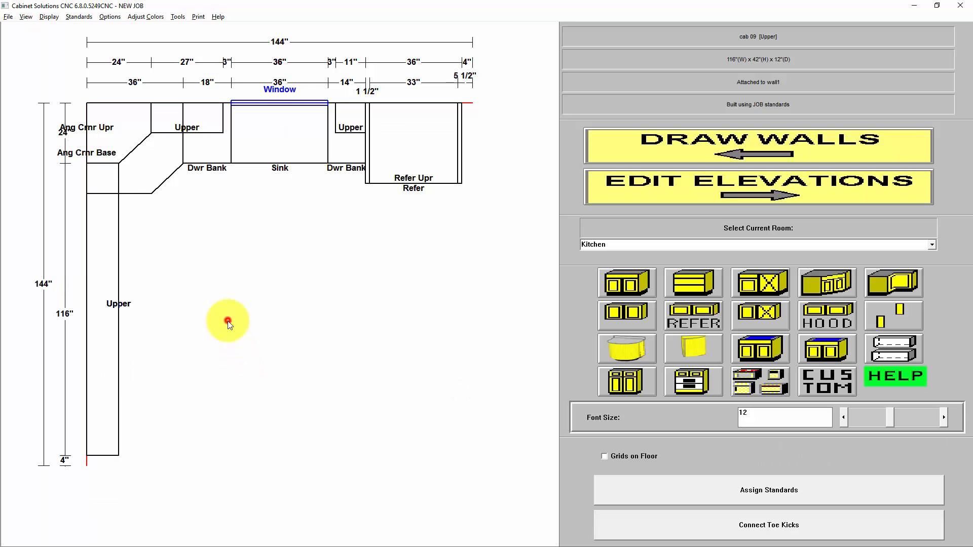
Place a base cabinet, width entered as 144", along wall1 beside the angle corner base and dismiss the toe board notice.
click(634, 280)
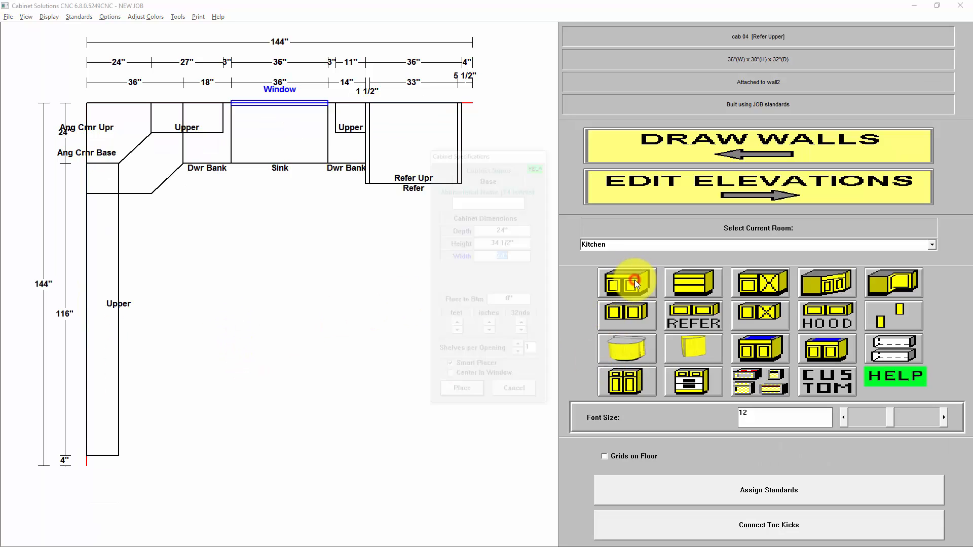
text(144)
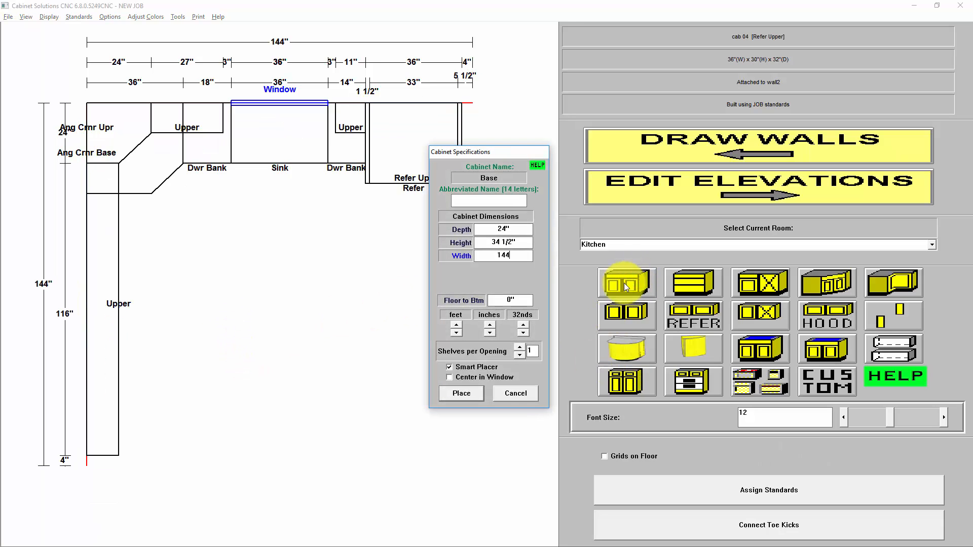
click(456, 394)
click(207, 327)
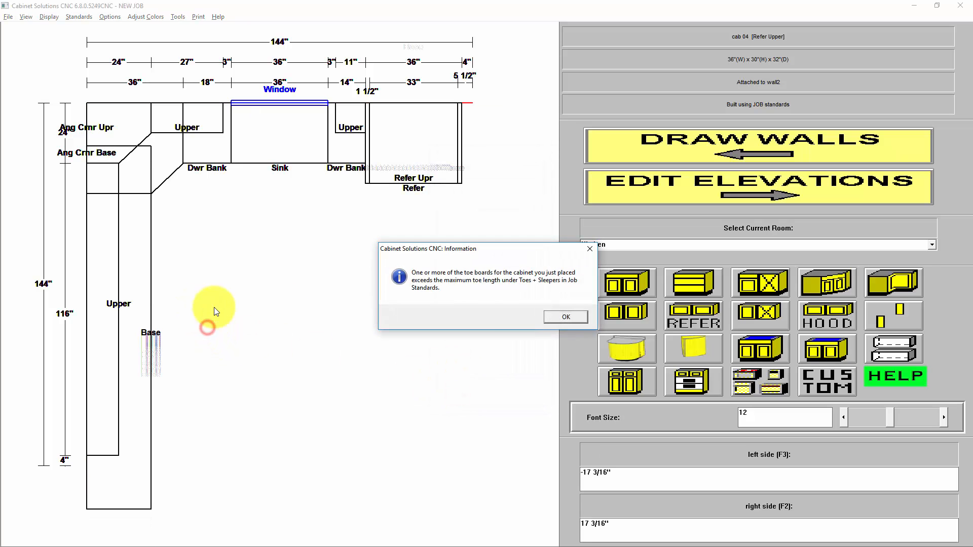
click(566, 317)
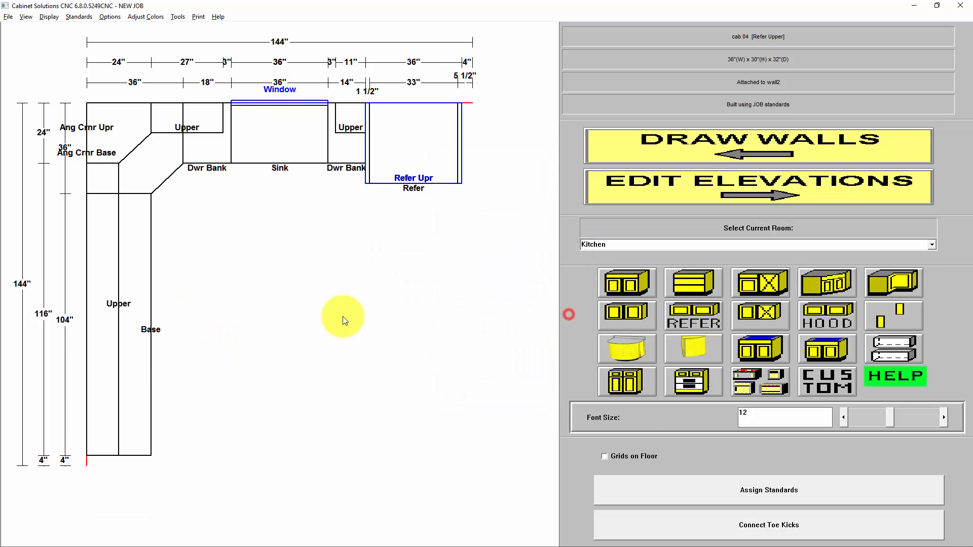
Split the long upper cabinet on wall1 into 3 equally sized cabinets with Smart Fill.
click(113, 284)
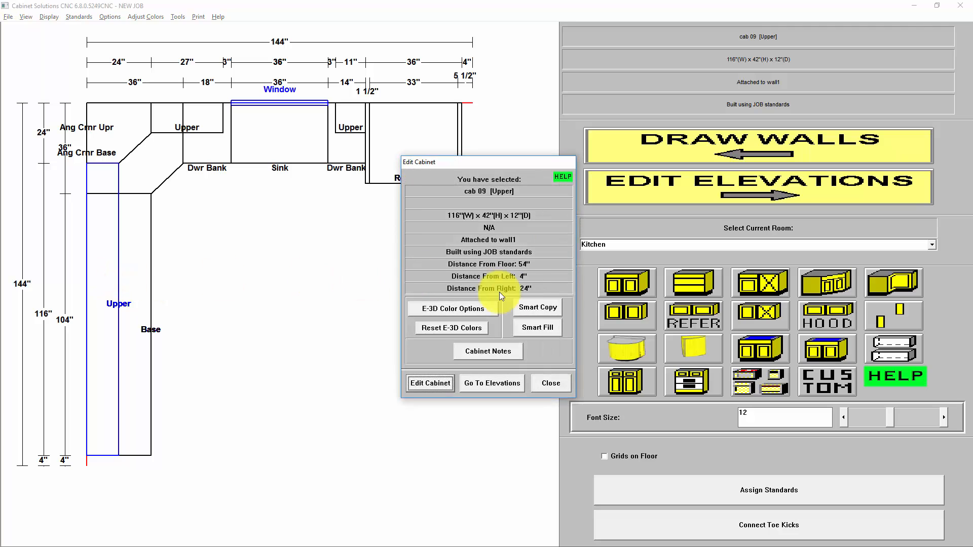
click(546, 331)
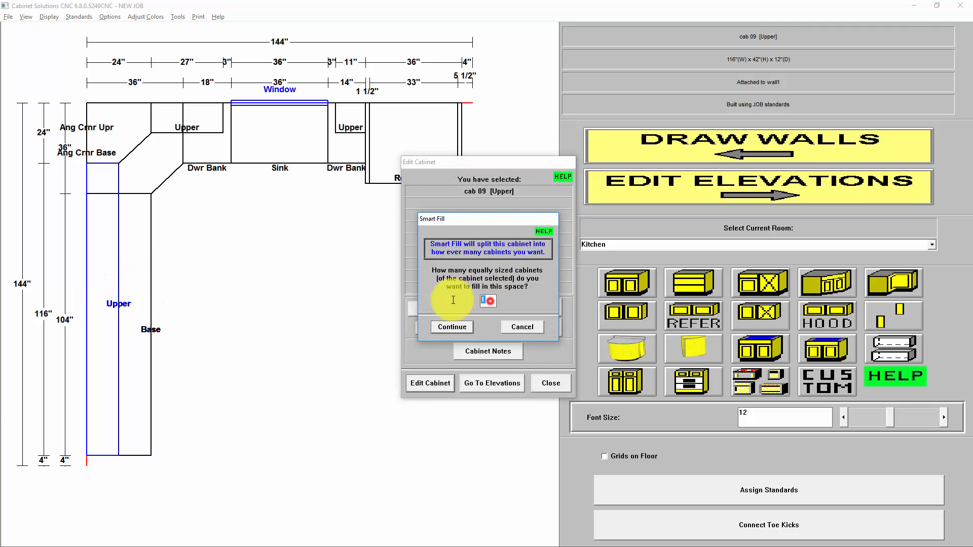
text(3)
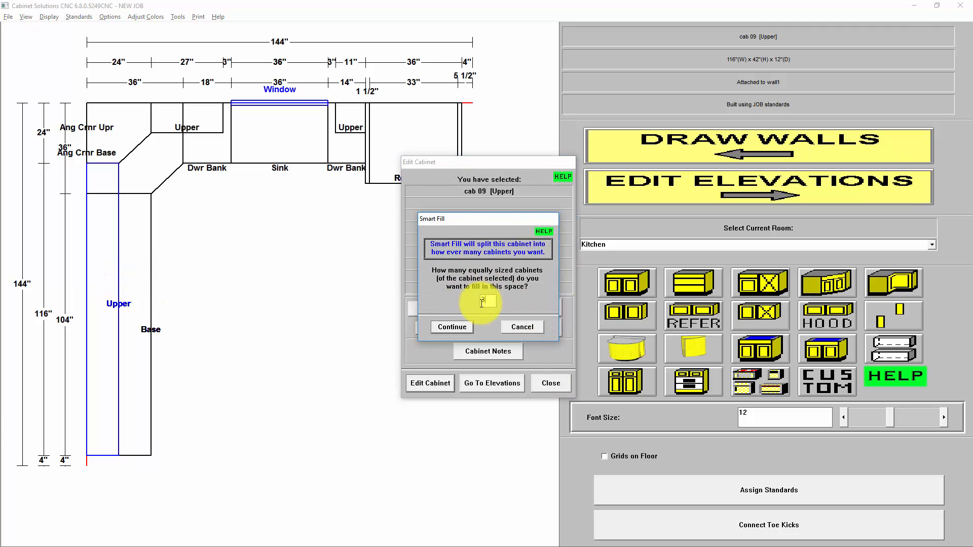
drag(494, 302, 456, 298)
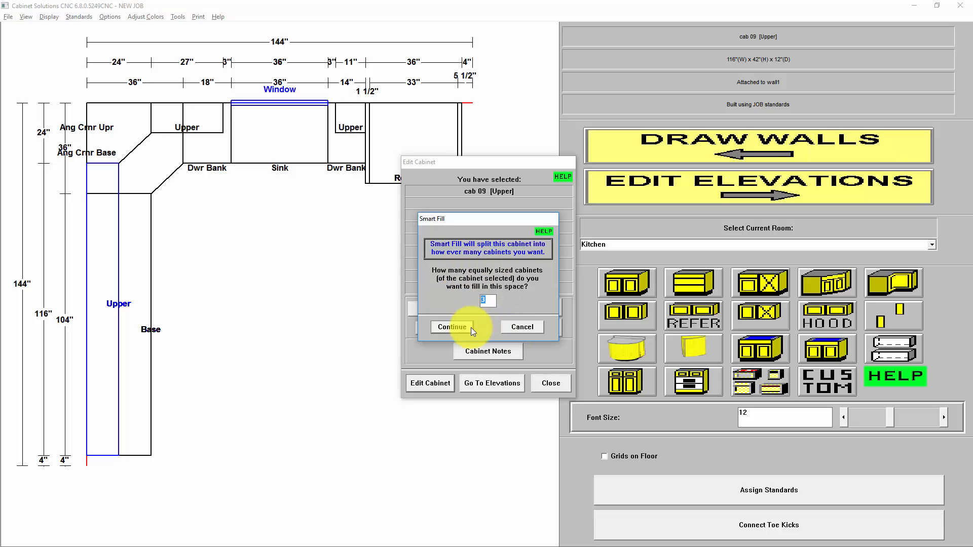
click(489, 301)
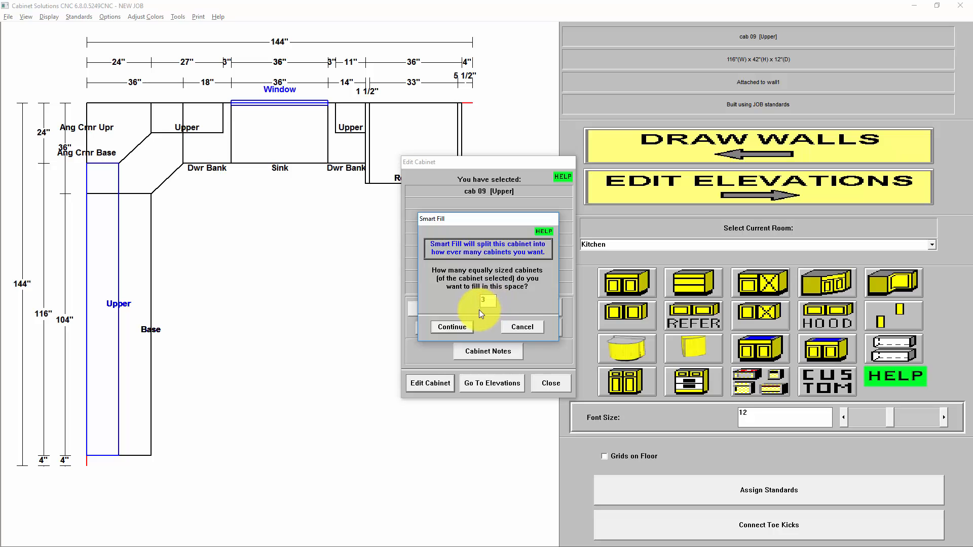
drag(490, 302, 460, 317)
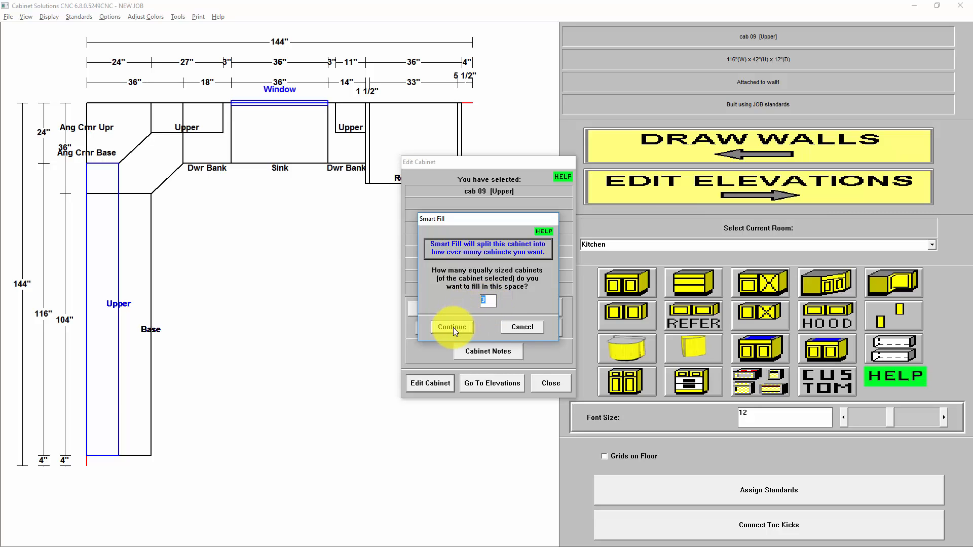
click(453, 327)
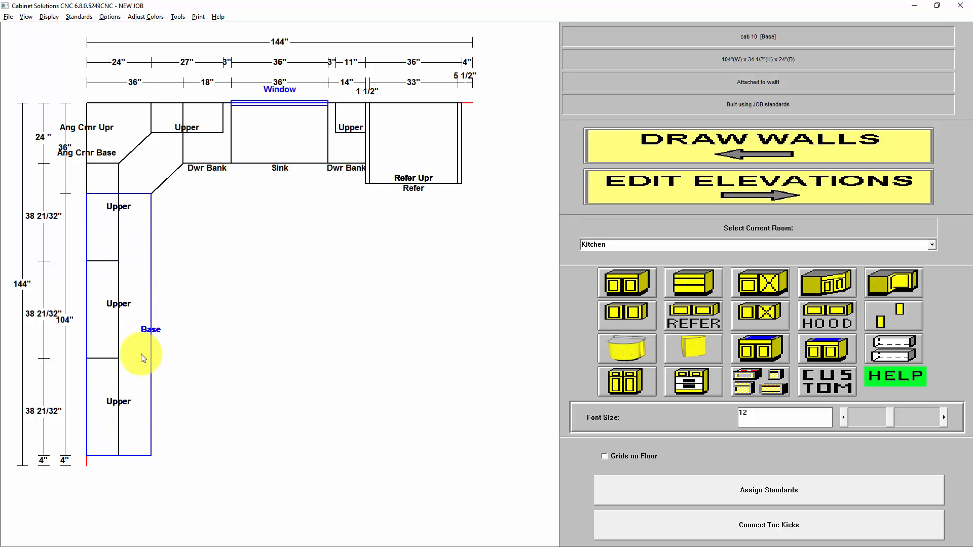
Go to wall1's elevation and check the opening width of the leftmost upper cabinet (cab 09).
double_click(141, 312)
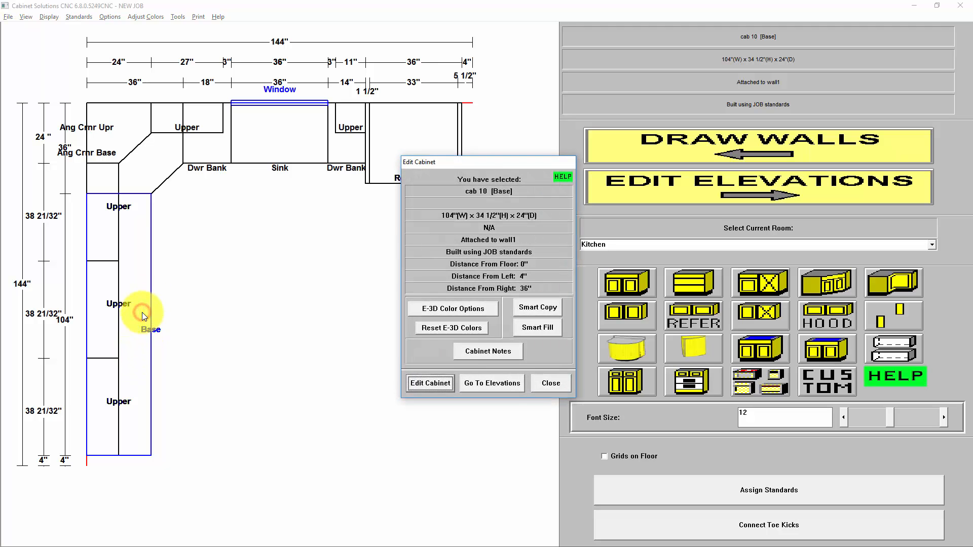
click(510, 381)
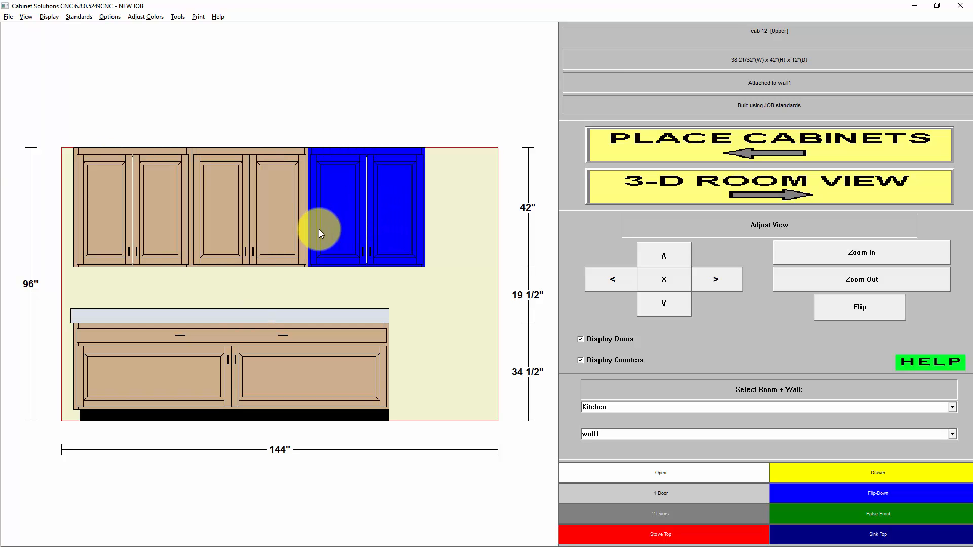
click(153, 225)
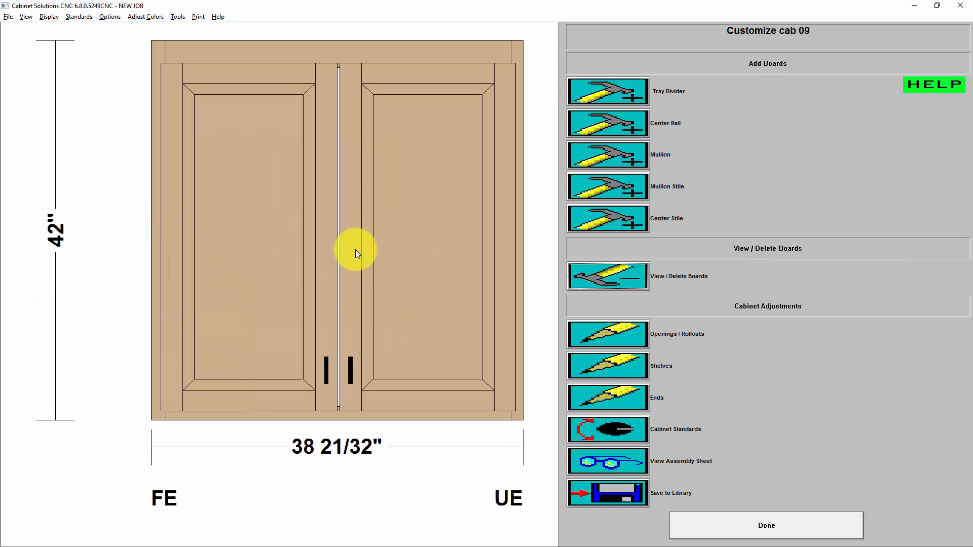
click(625, 332)
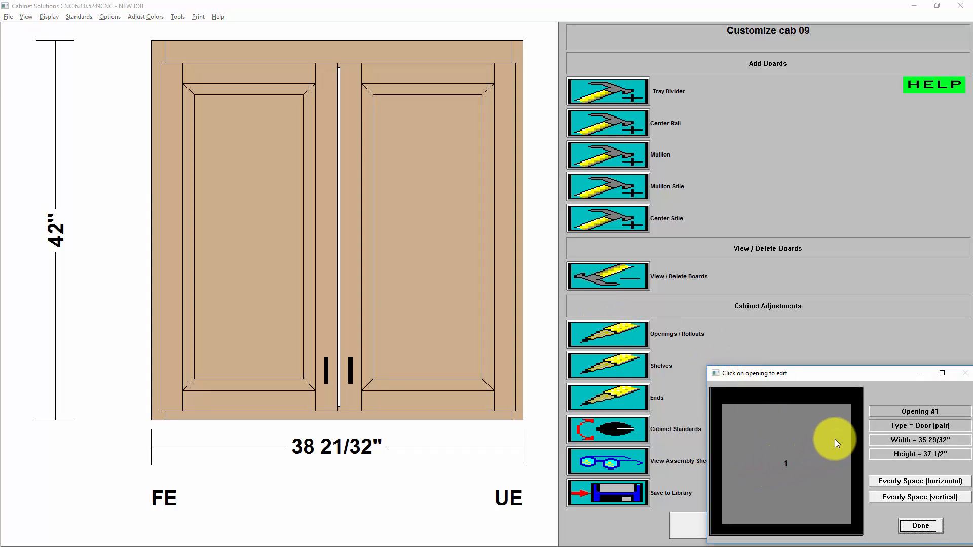
click(920, 524)
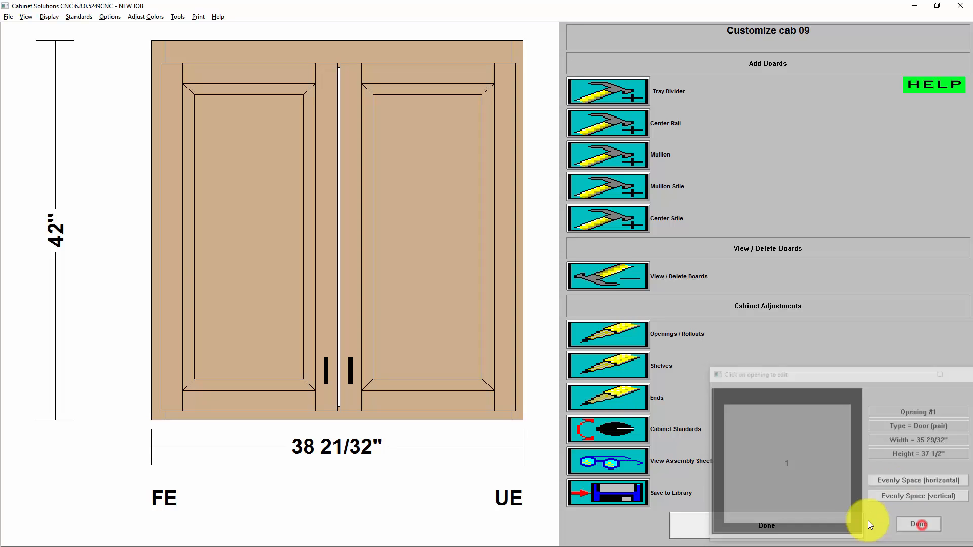
click(715, 518)
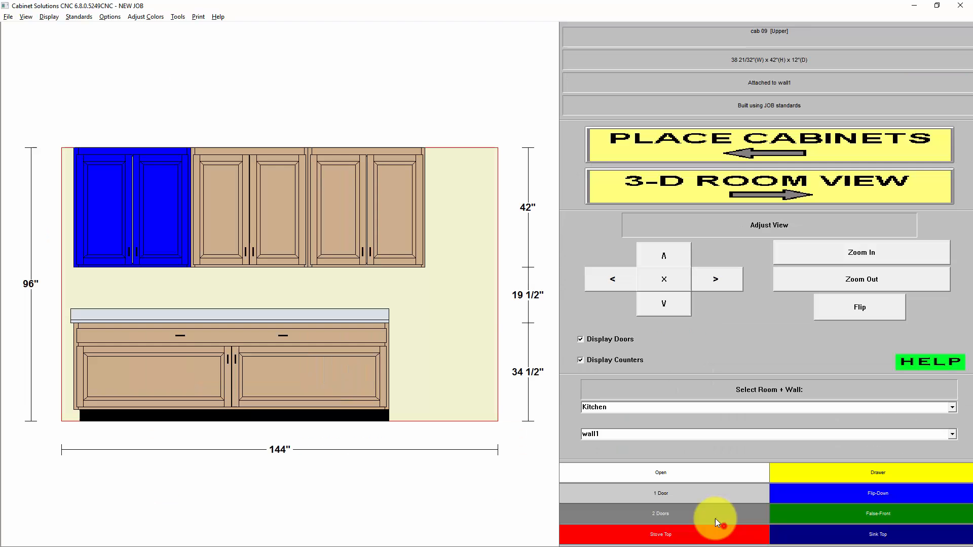
Set up 2 1/4" center stiles for the long base cabinet, with centered Melamine (white 2-sided) partitions behind them and the default partition properties.
click(210, 342)
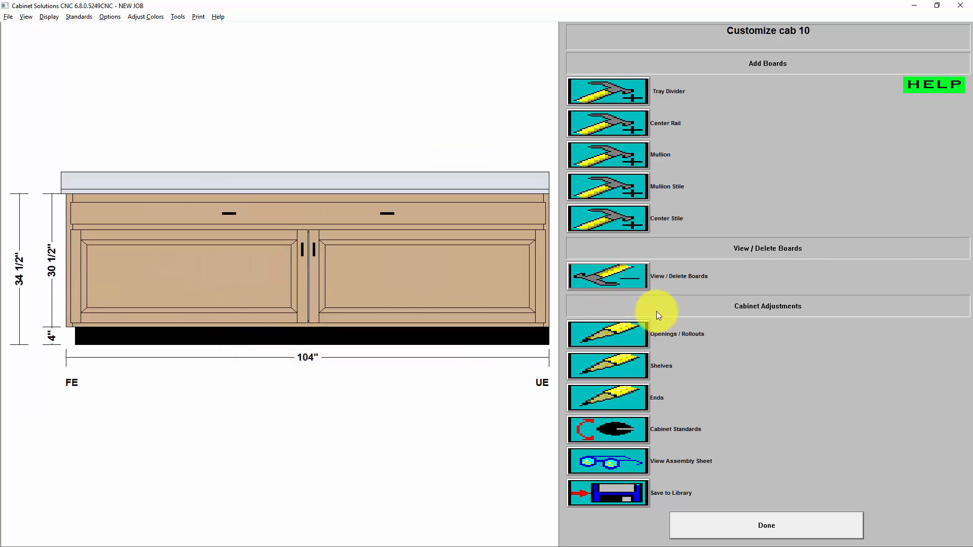
click(629, 223)
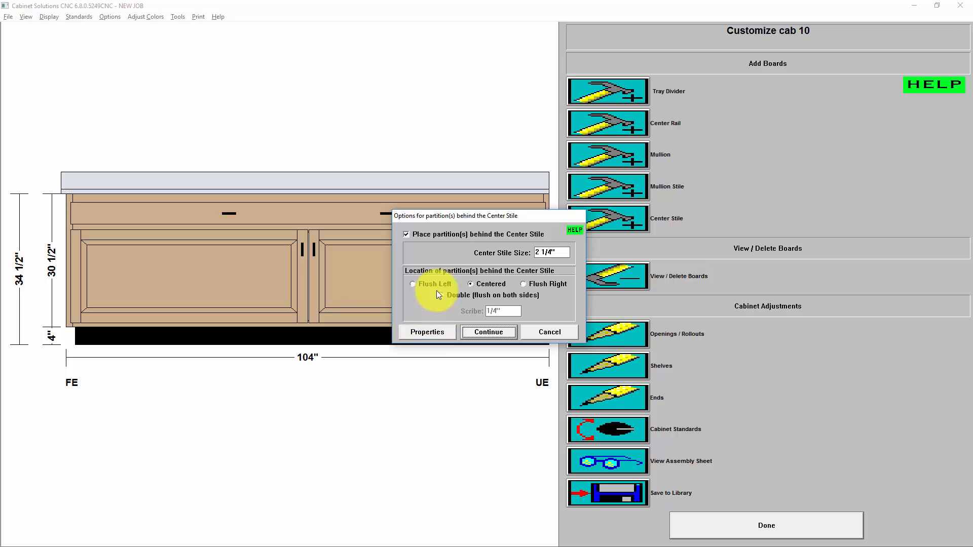
click(465, 232)
click(463, 232)
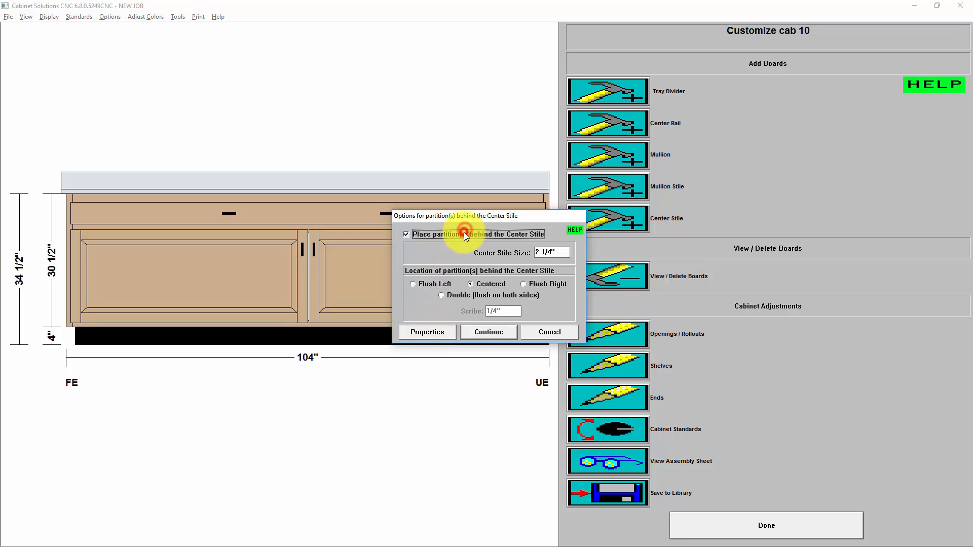
click(427, 332)
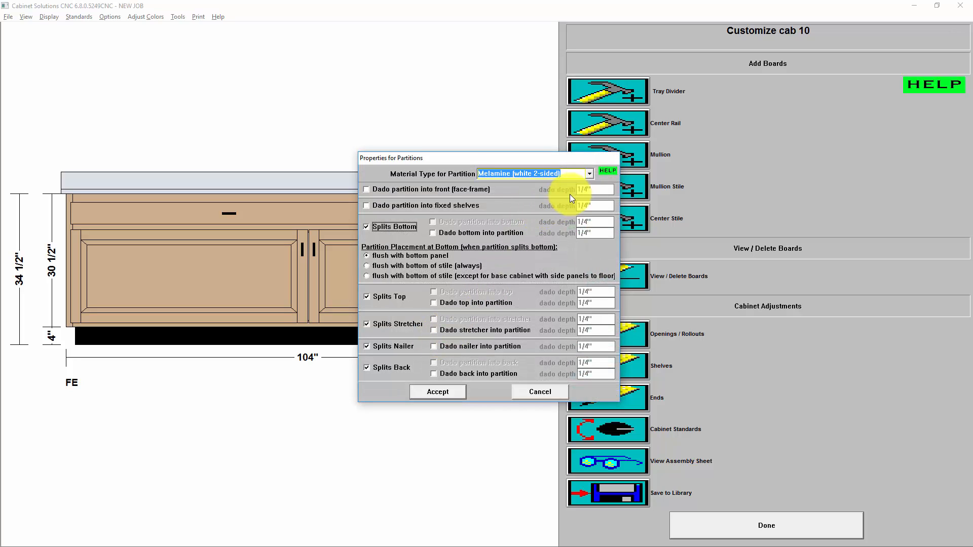
click(588, 174)
click(588, 173)
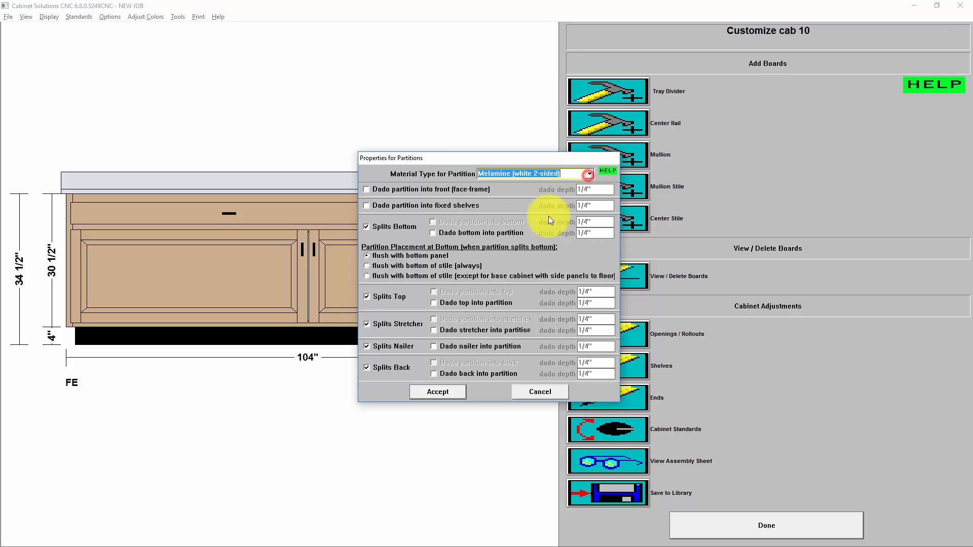
click(439, 391)
click(485, 333)
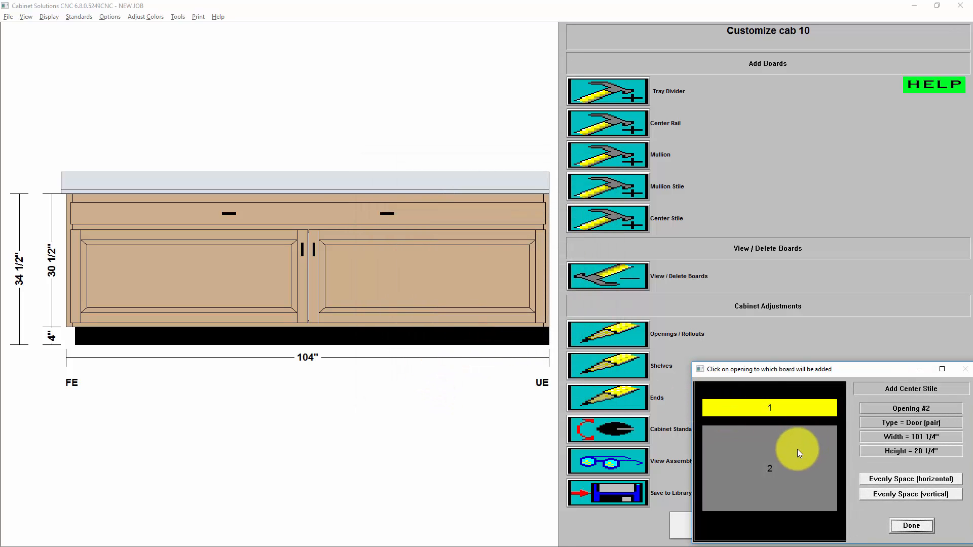
Add two center stiles to the base cabinet, dividing it into three sections, and return to the wall elevation.
click(797, 449)
click(805, 443)
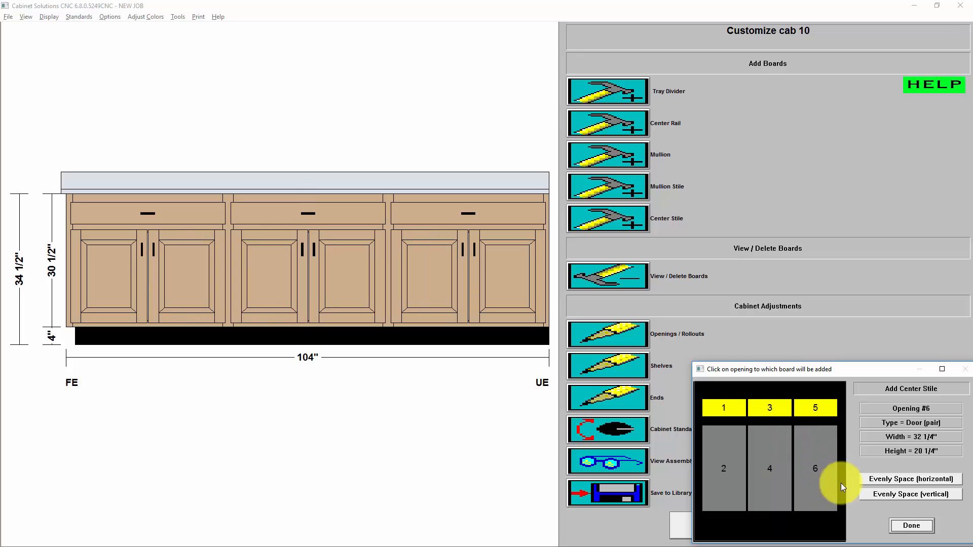
click(912, 525)
click(729, 530)
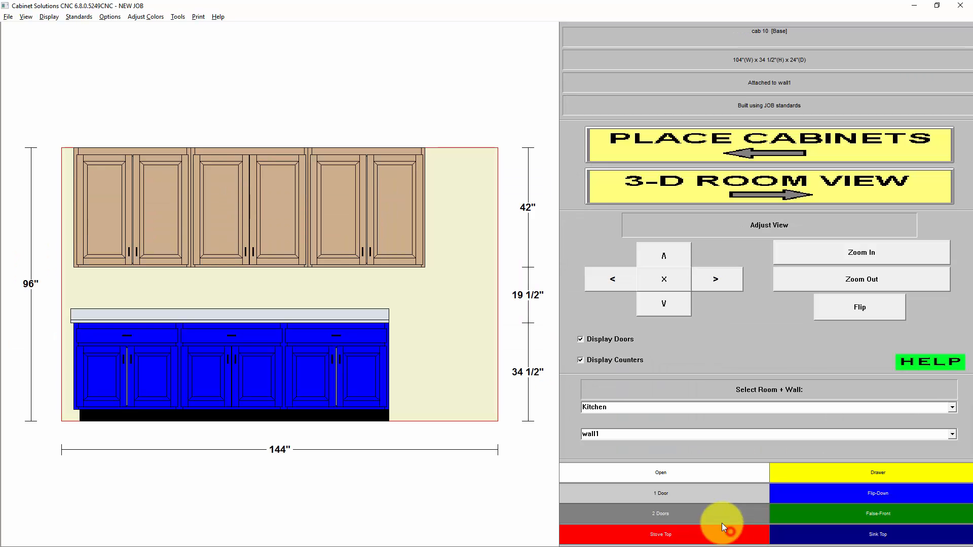
Recheck the opening width of the leftmost upper cabinet as a reference for the base openings.
click(142, 201)
click(624, 338)
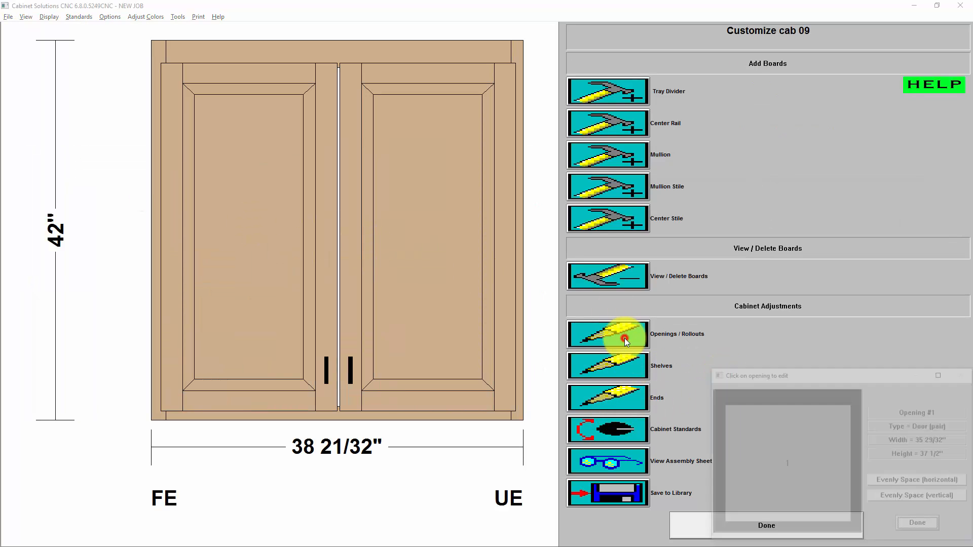
click(920, 527)
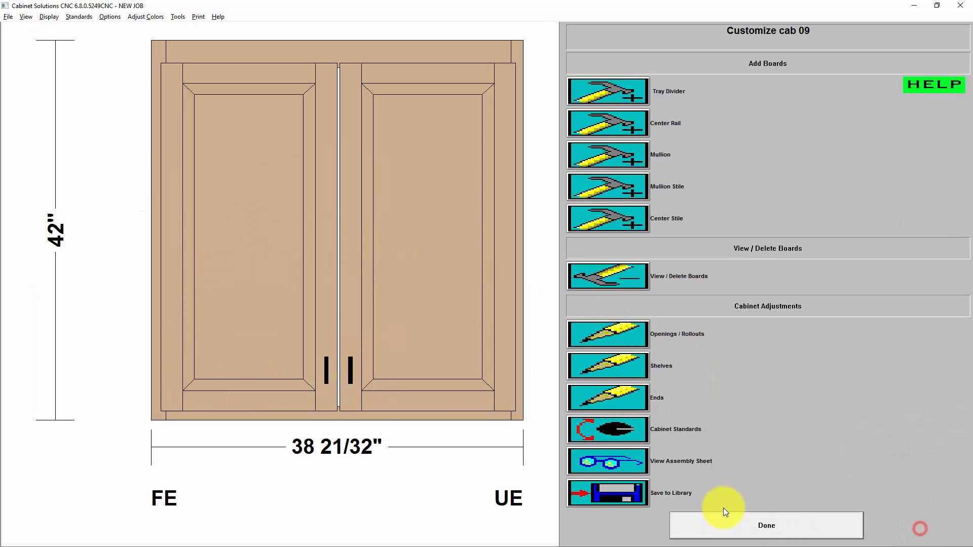
click(740, 528)
Set the width of the base cabinet's left door opening (#2) to 35 29/32" by moving its right side.
click(339, 346)
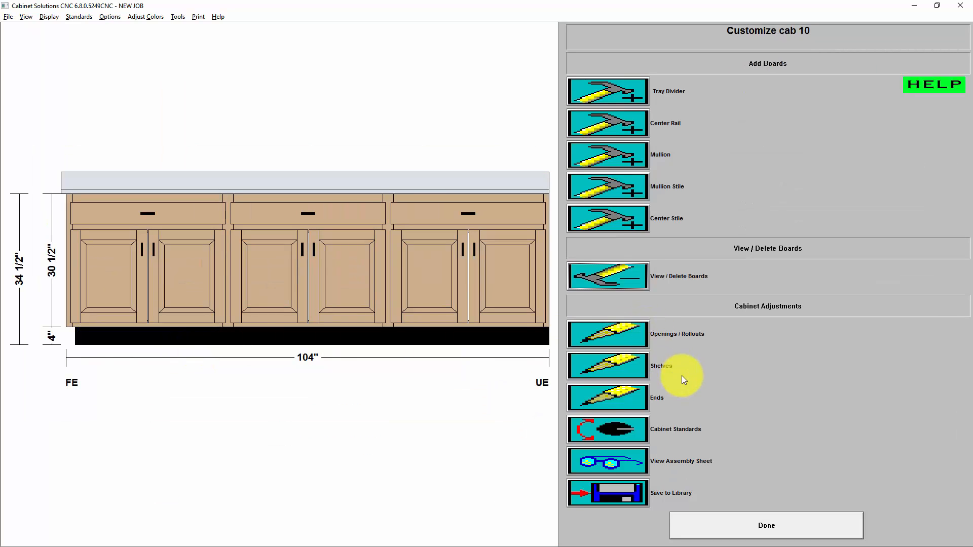
click(628, 331)
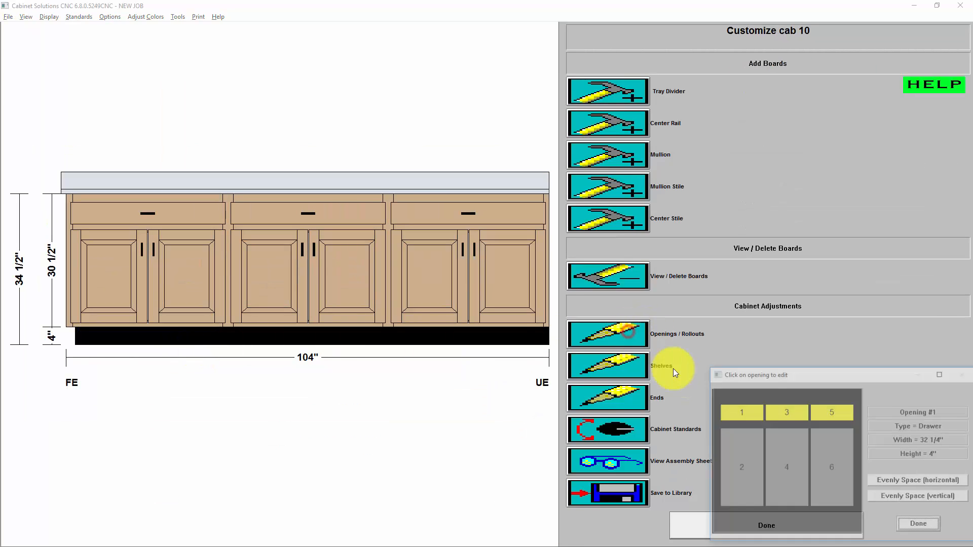
click(740, 451)
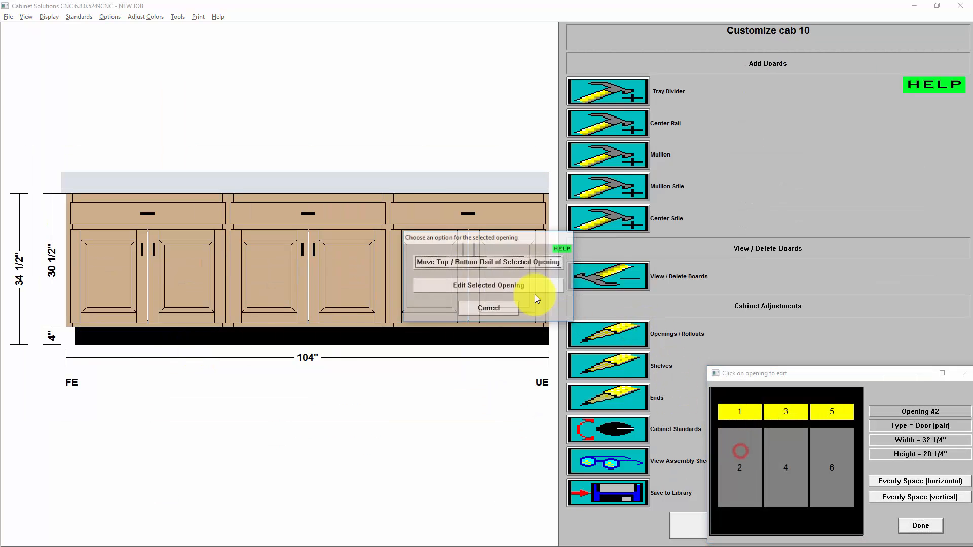
click(503, 286)
click(403, 188)
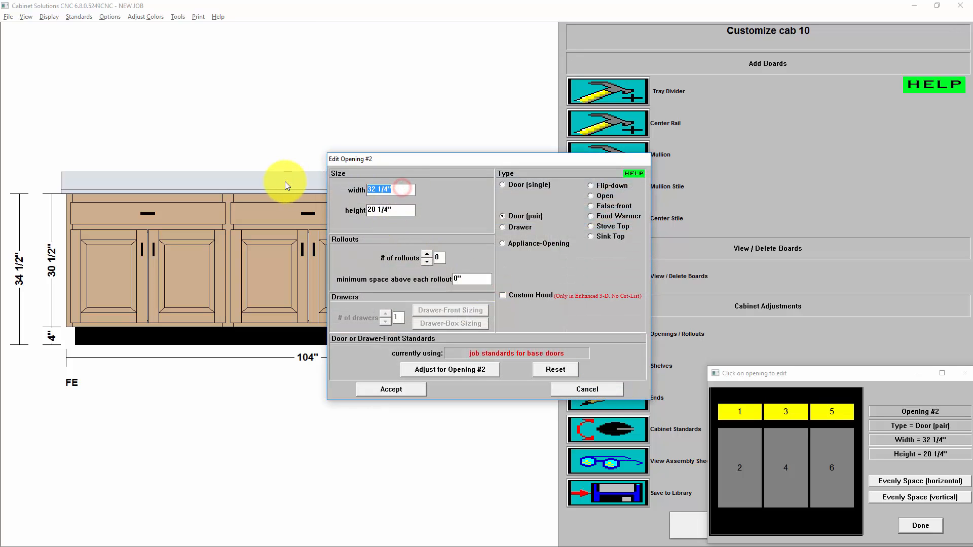
text(25)
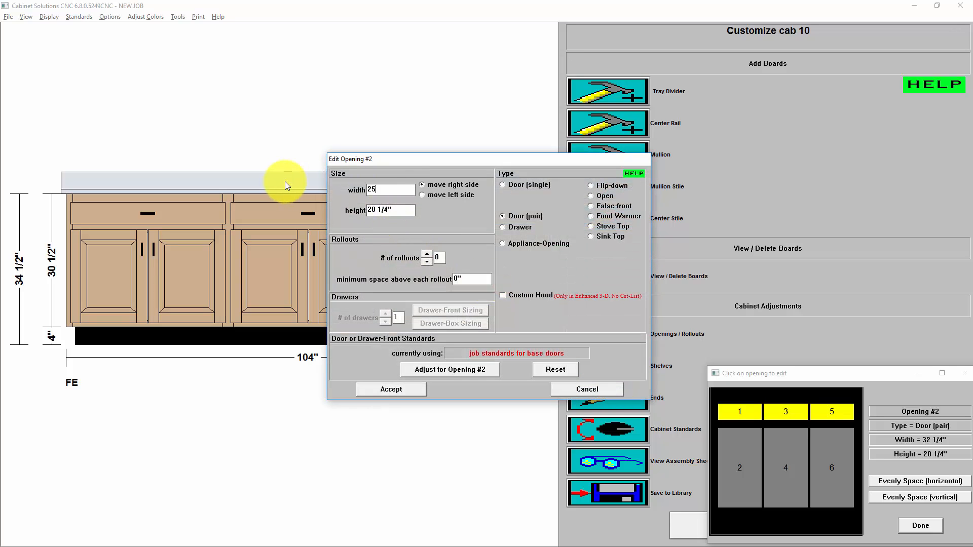
key(BackSpace)
key(BackSpace)
text(35 29/32)
click(399, 388)
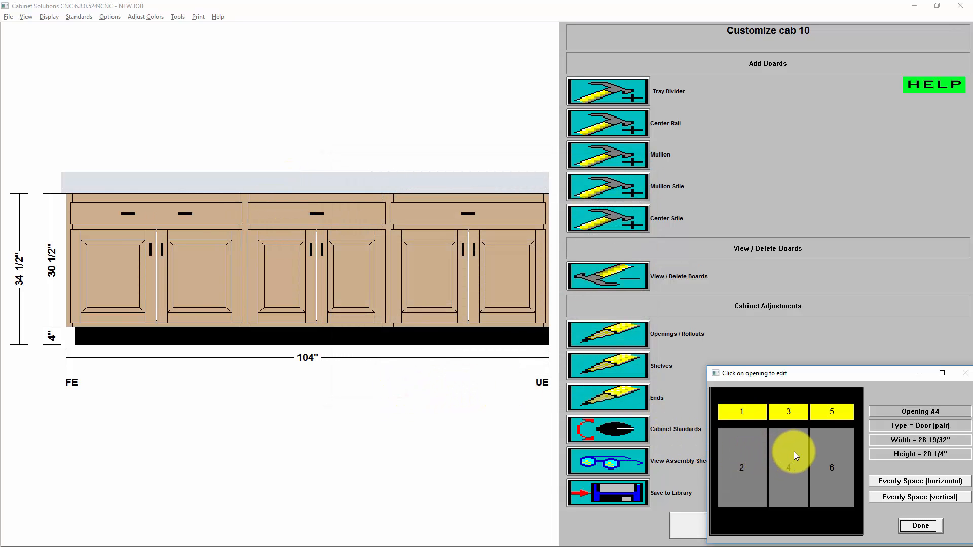
Set the width of the base cabinet's middle door opening (#4) to 35 29/32" by moving its right side.
click(786, 443)
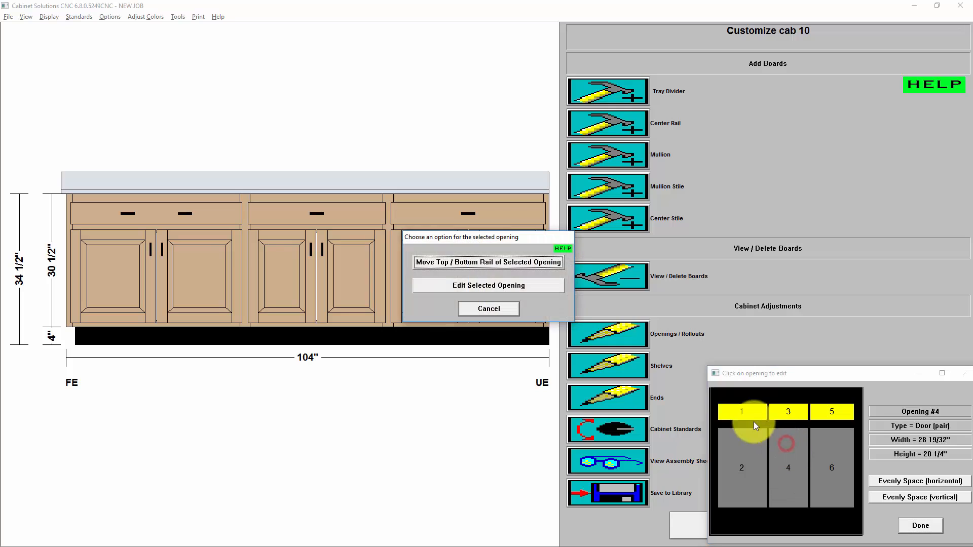
click(494, 284)
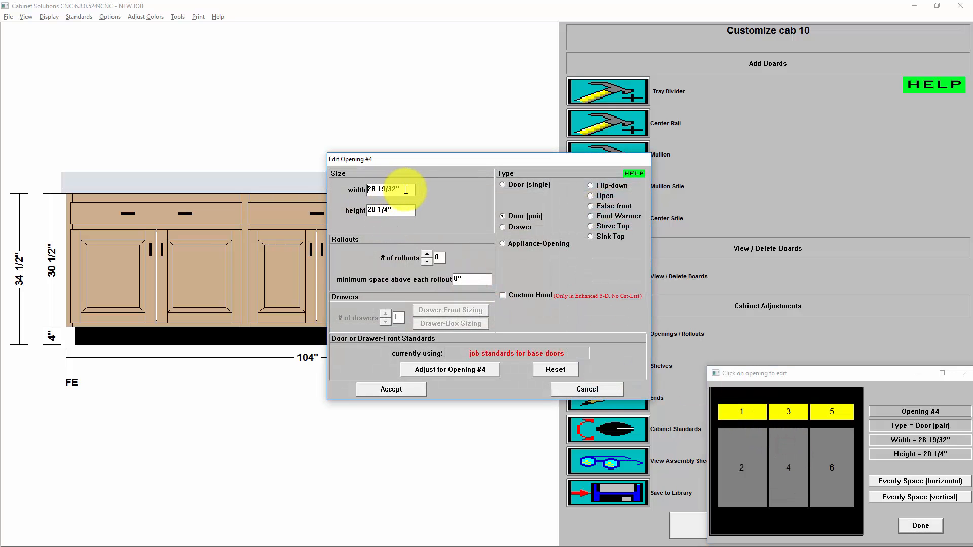
drag(406, 189, 311, 183)
text(35 29/32")
click(446, 183)
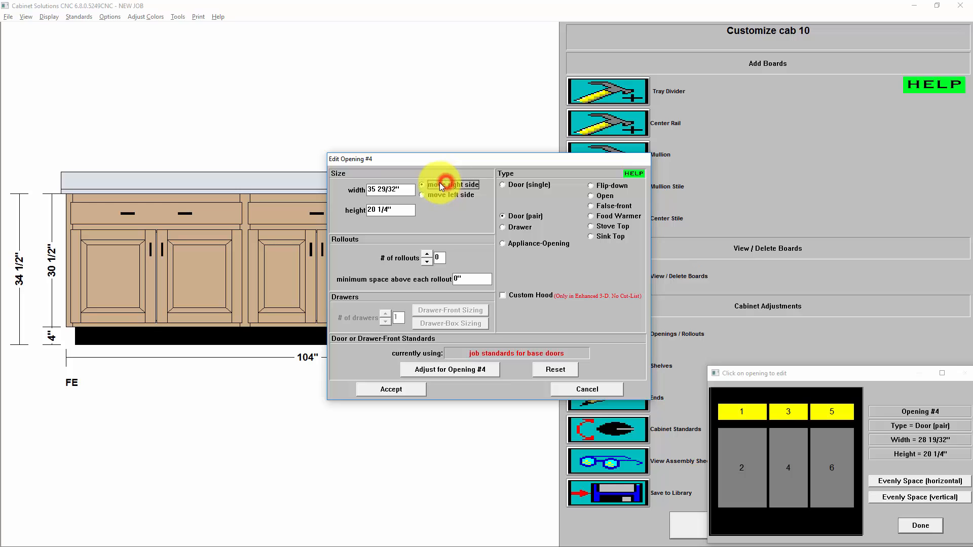
click(406, 188)
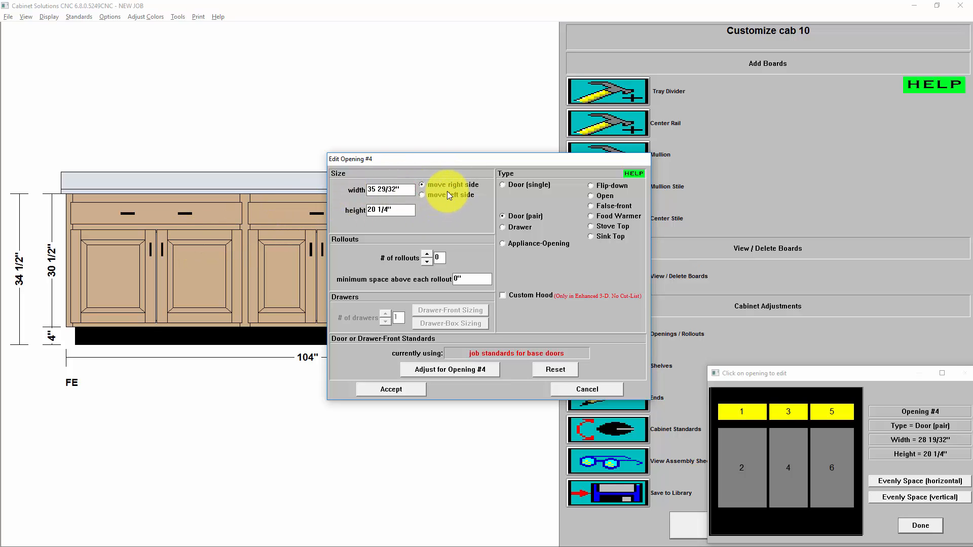
click(405, 390)
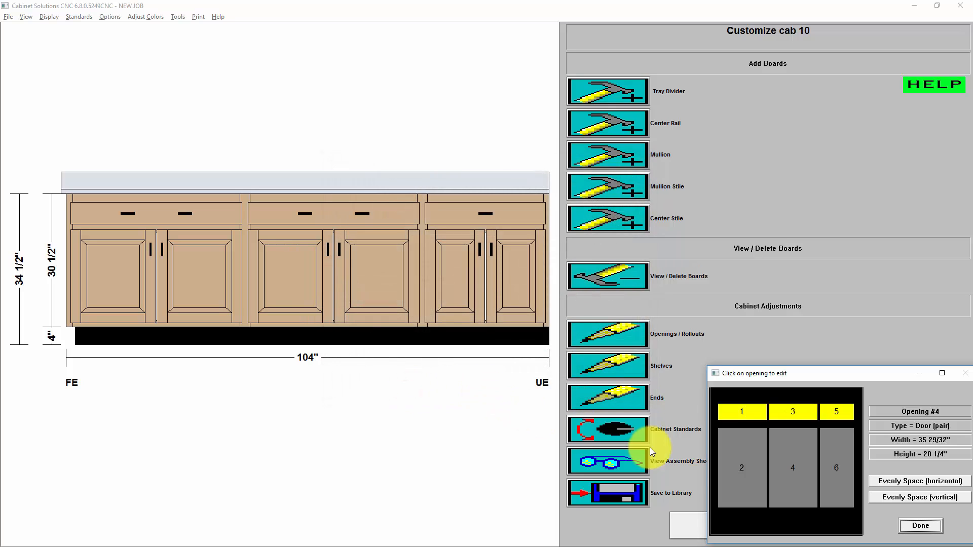
Change the base cabinet's middle top drawer opening (#3) to the Stove Top type.
click(795, 411)
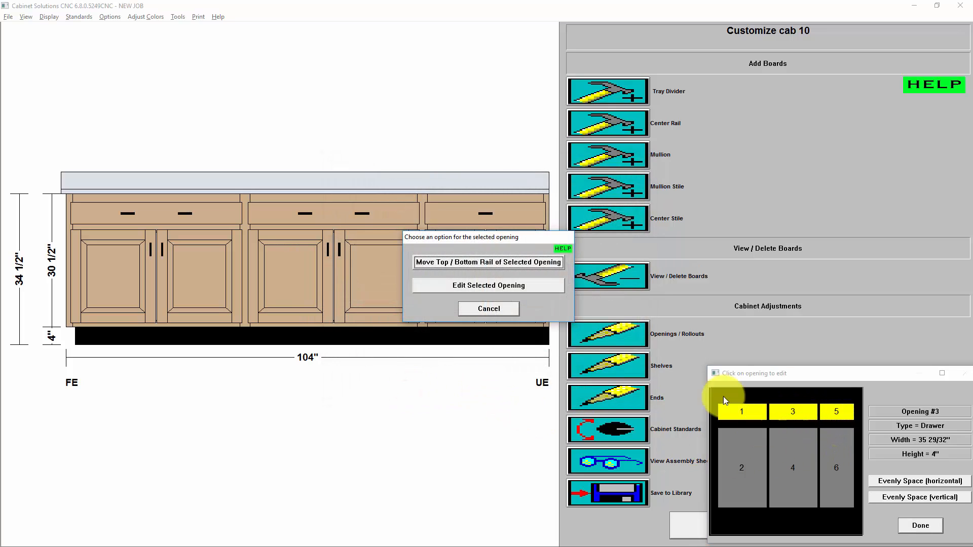
click(481, 285)
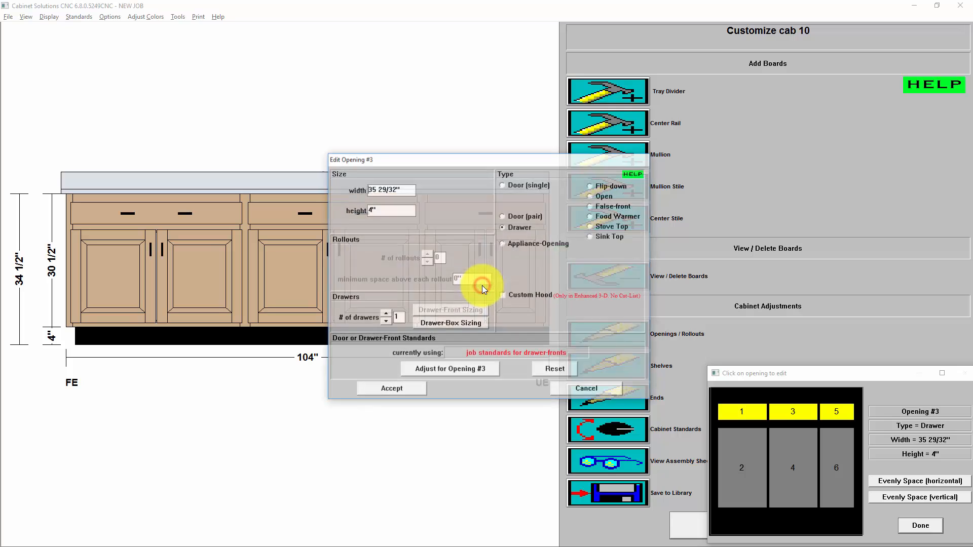
click(617, 226)
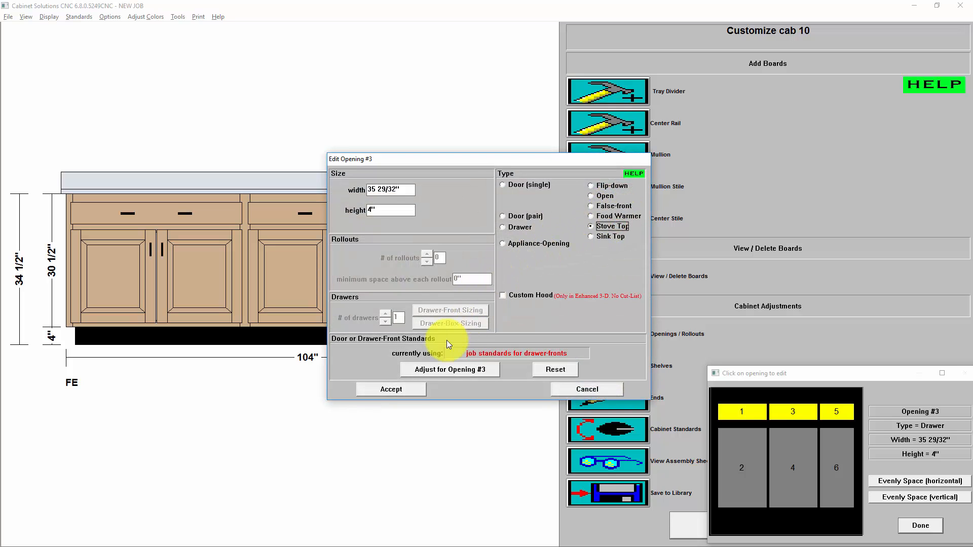
click(400, 388)
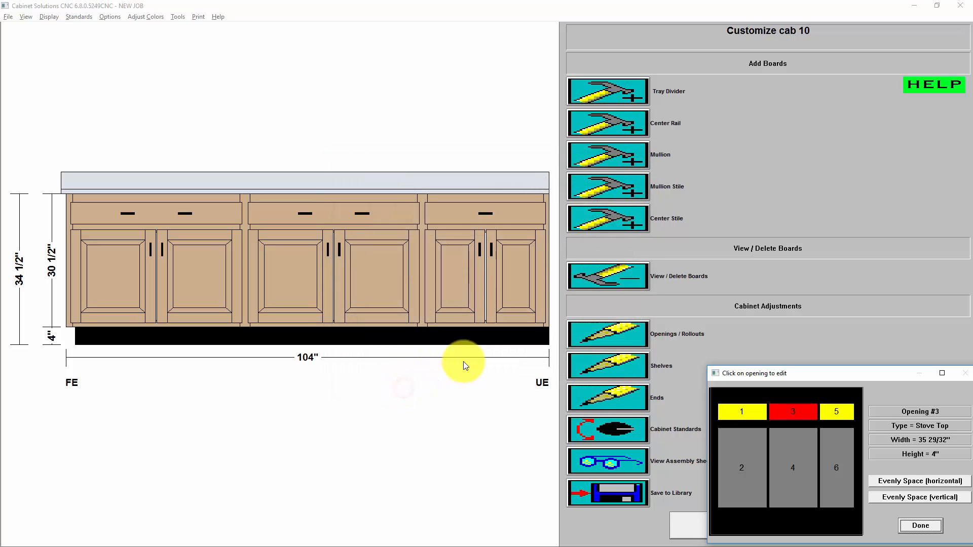
Change the base cabinet's right lower opening (#6) from a door pair to a single drawer.
click(836, 457)
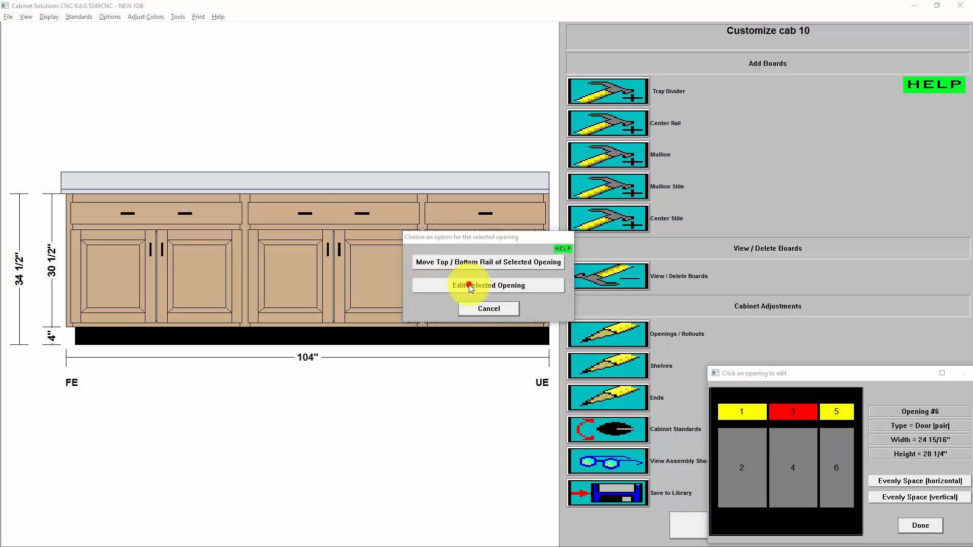
click(469, 285)
click(519, 228)
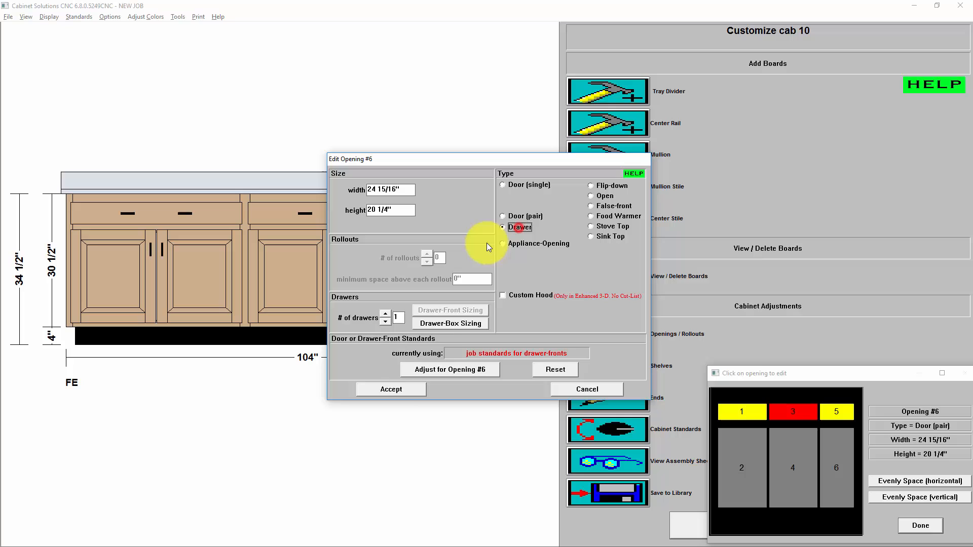
click(394, 389)
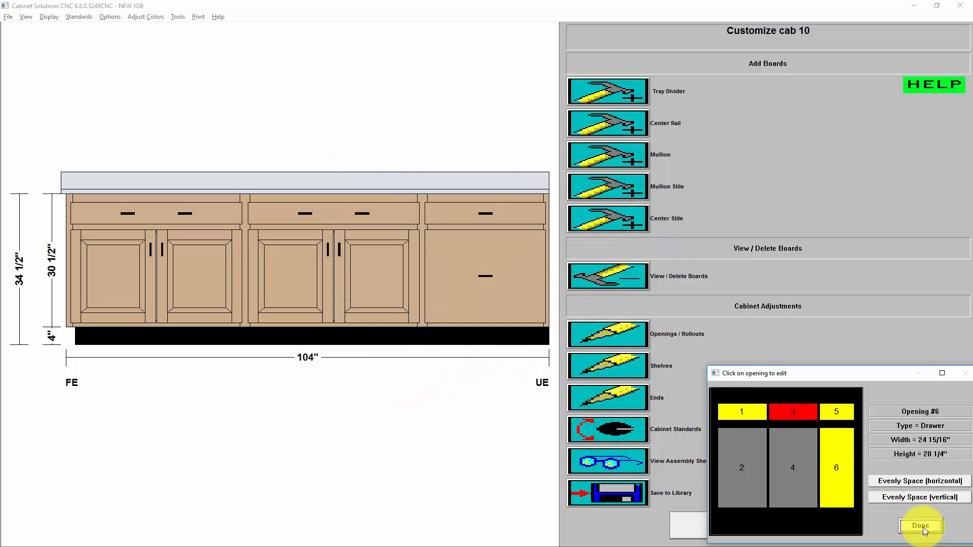
Add a 2 1/4" center rail to the base cabinet's right lower drawer opening (#6) and finish customizing the cabinet.
click(923, 527)
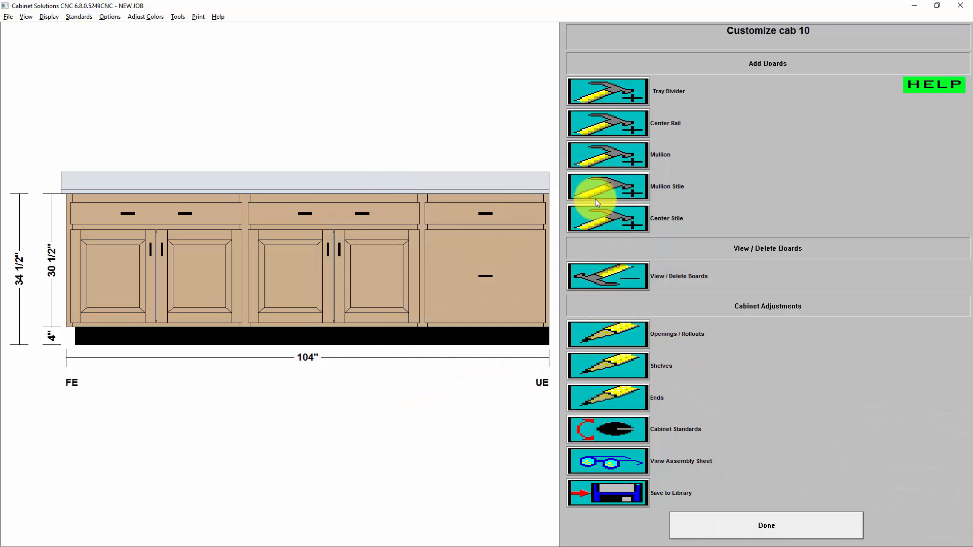
click(606, 129)
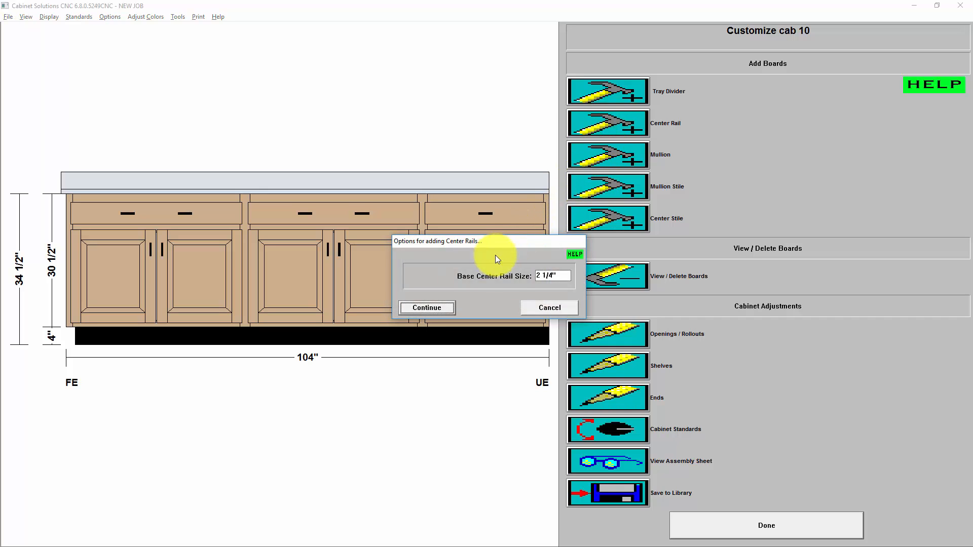
click(436, 308)
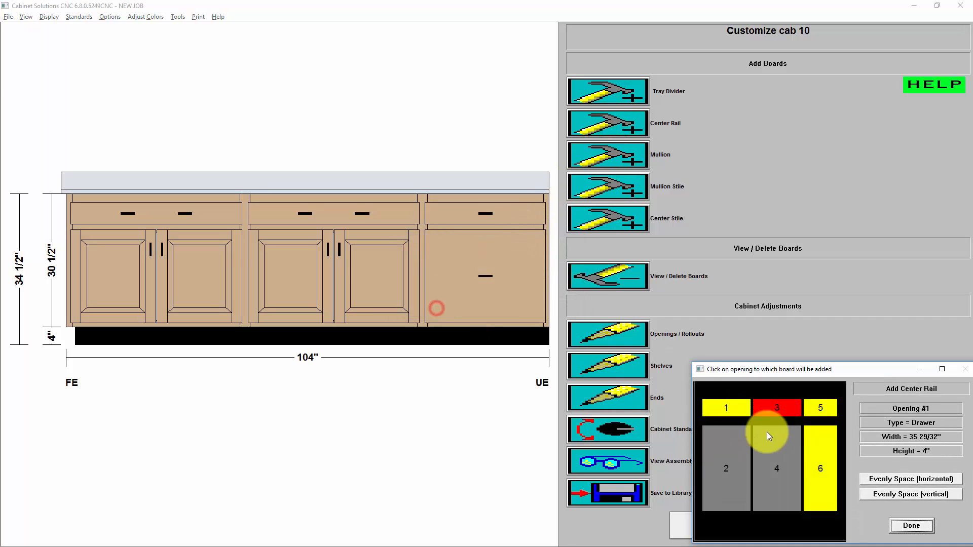
click(823, 464)
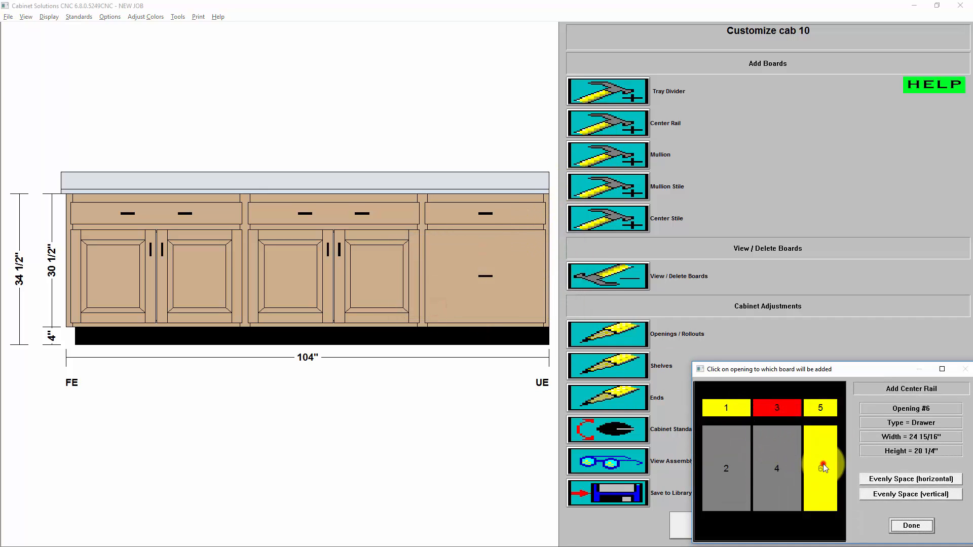
click(912, 525)
click(737, 528)
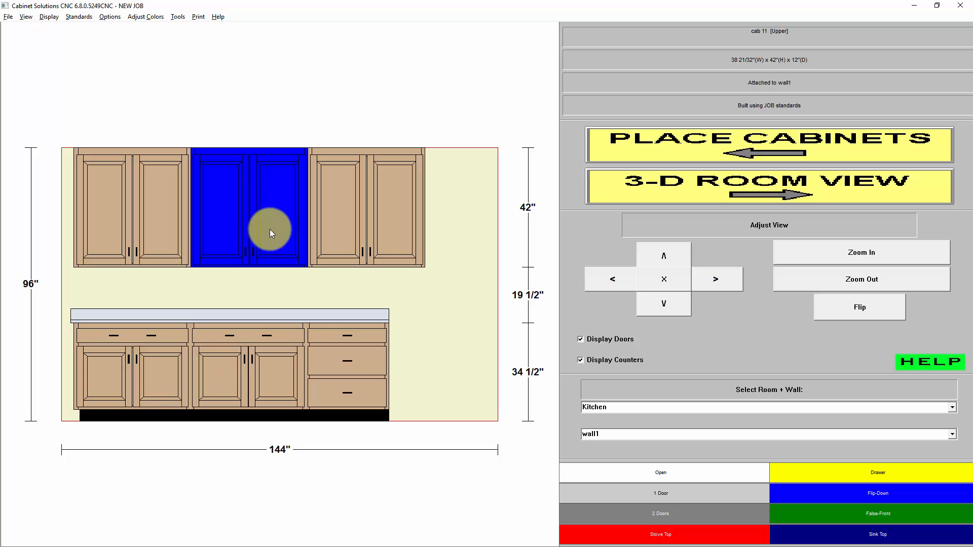
Return to cabinet placement and delete the middle upper cabinet on wall1.
click(719, 141)
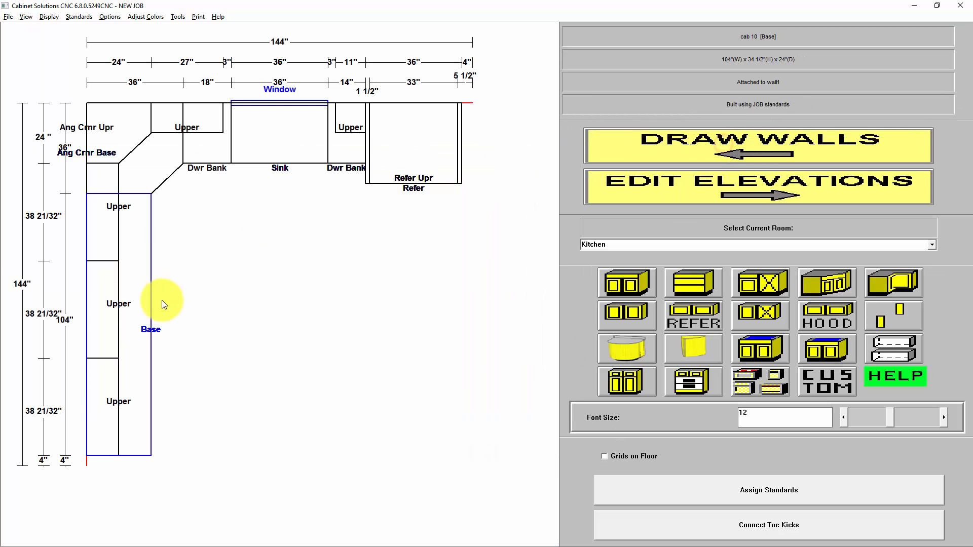
click(101, 312)
click(434, 382)
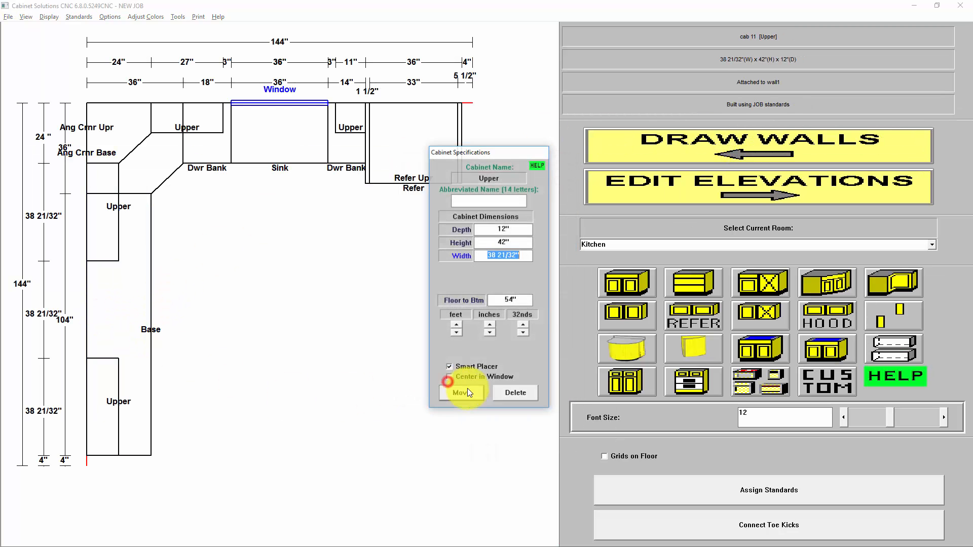
click(530, 394)
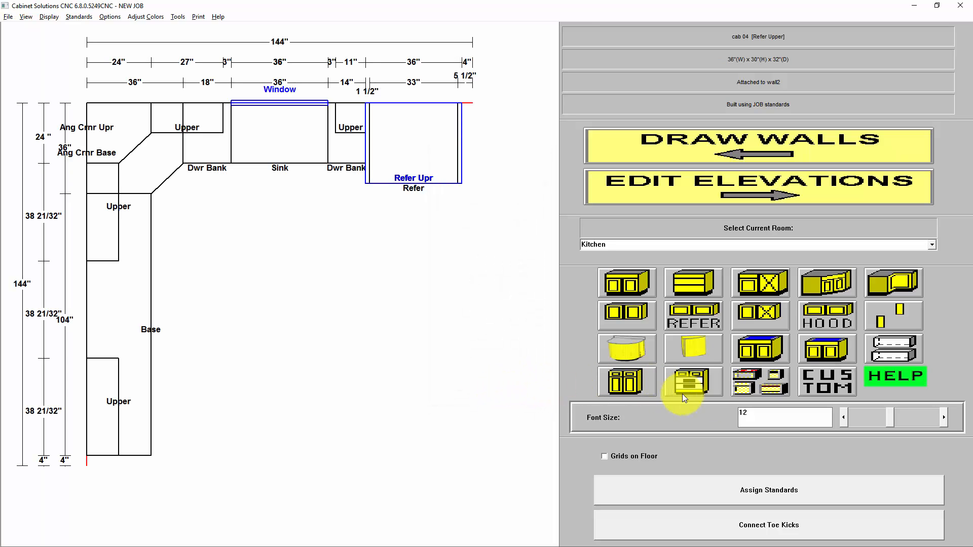
Place a Range Hood / Microwave Combo appliance, entered as 40" wide, in the gap between the two wall1 upper cabinets.
click(765, 379)
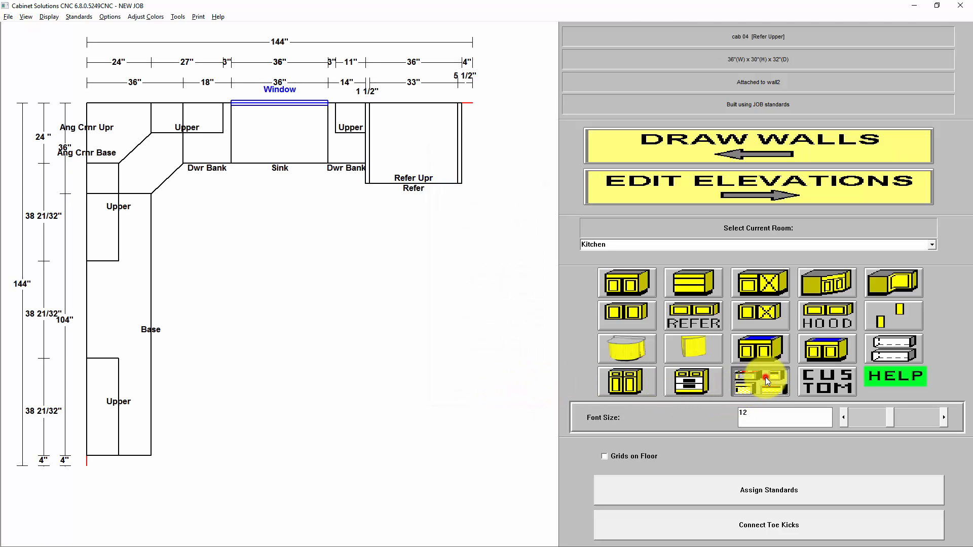
click(476, 287)
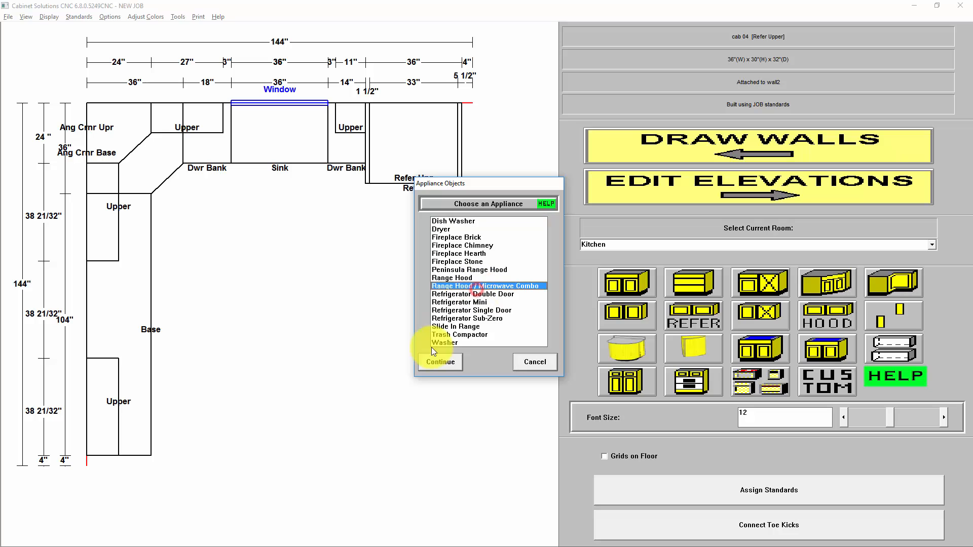
click(444, 364)
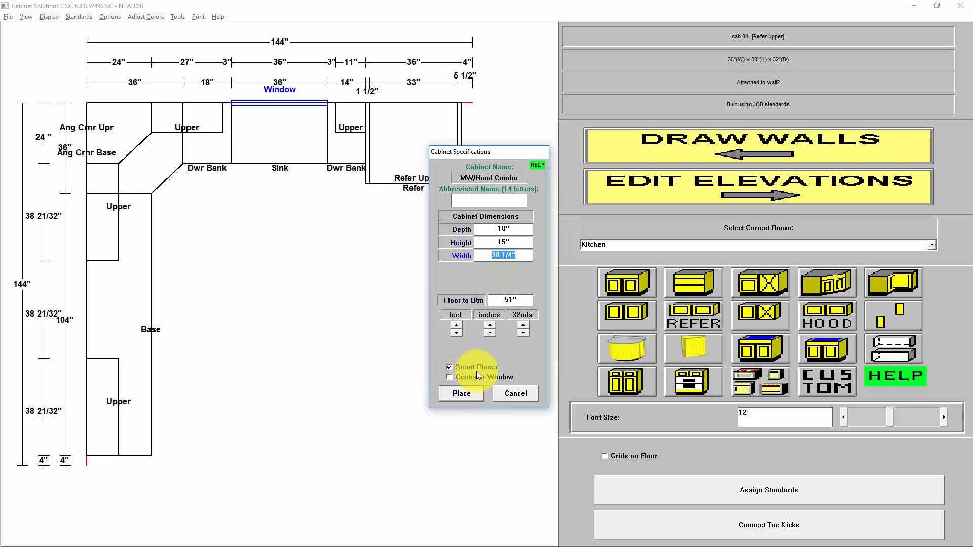
text(40)
click(465, 393)
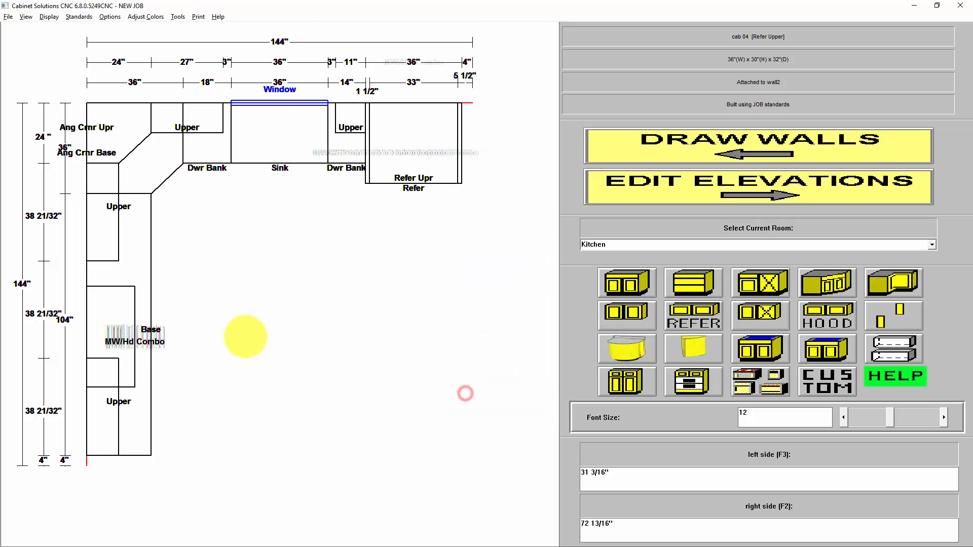
Place a hood cabinet, entered as 40" wide and 30" high, above the microwave hood on wall1.
click(820, 315)
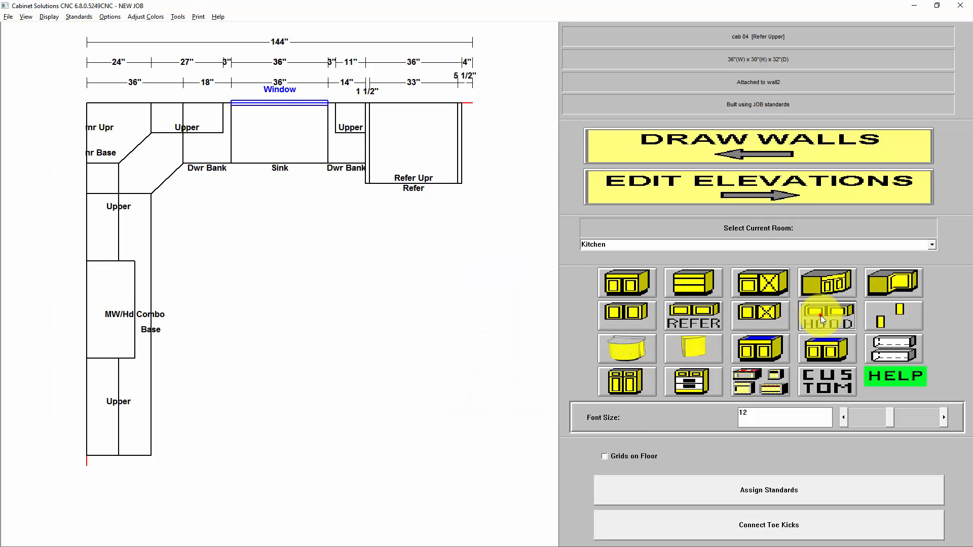
text(40)
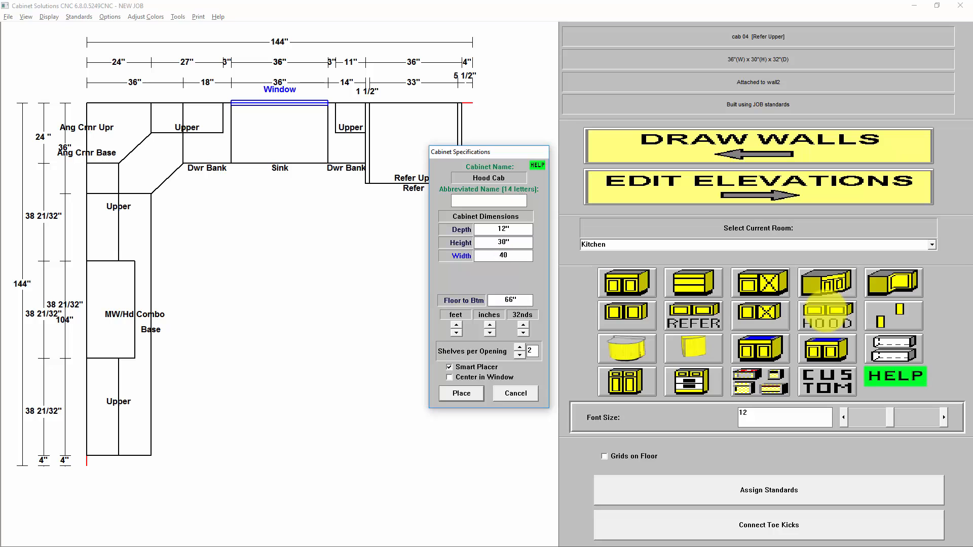
click(463, 393)
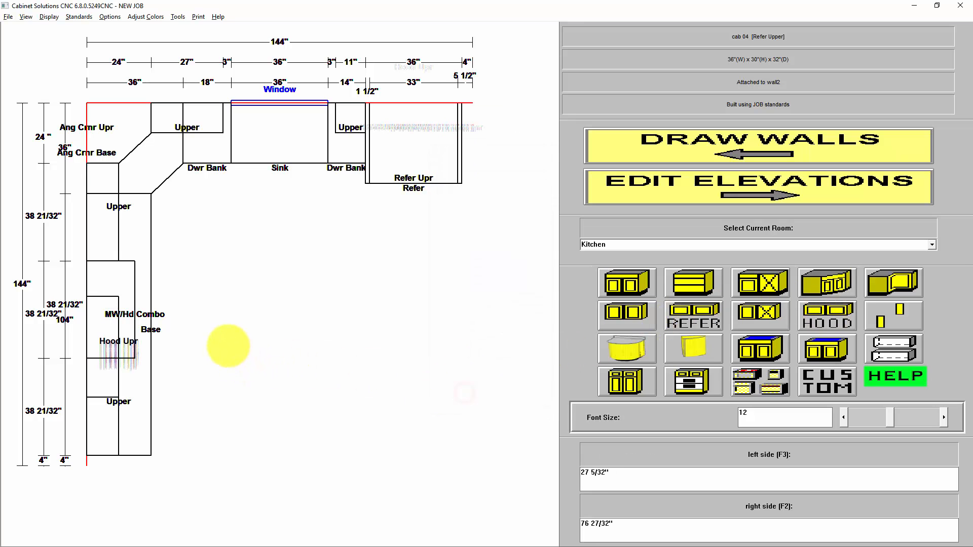
Inspect the wall1 elevation with the doors hidden, and display the doors again.
click(682, 185)
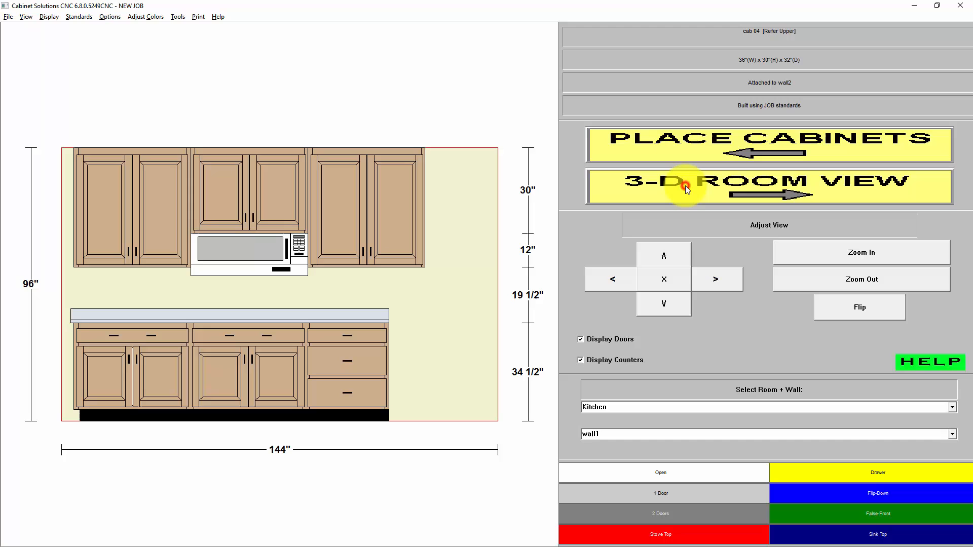
click(612, 339)
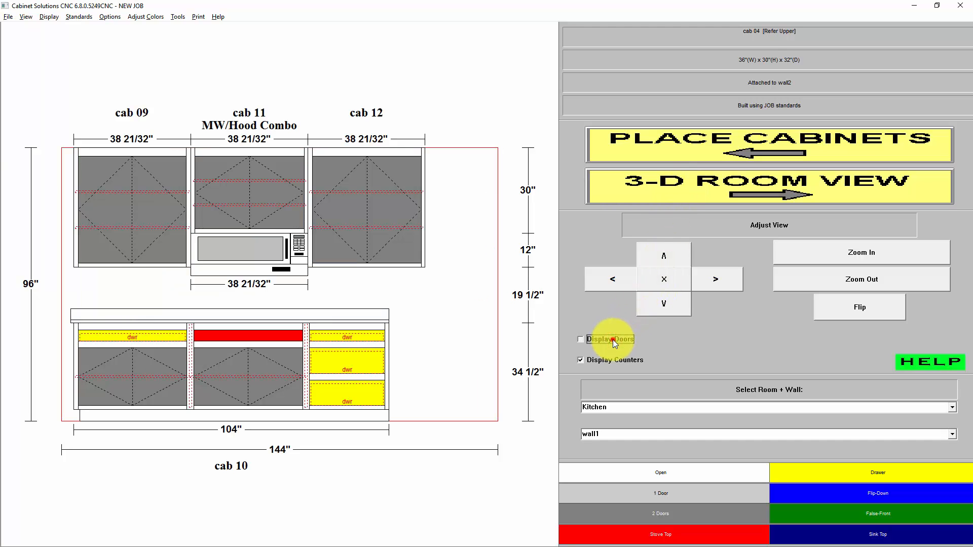
click(613, 339)
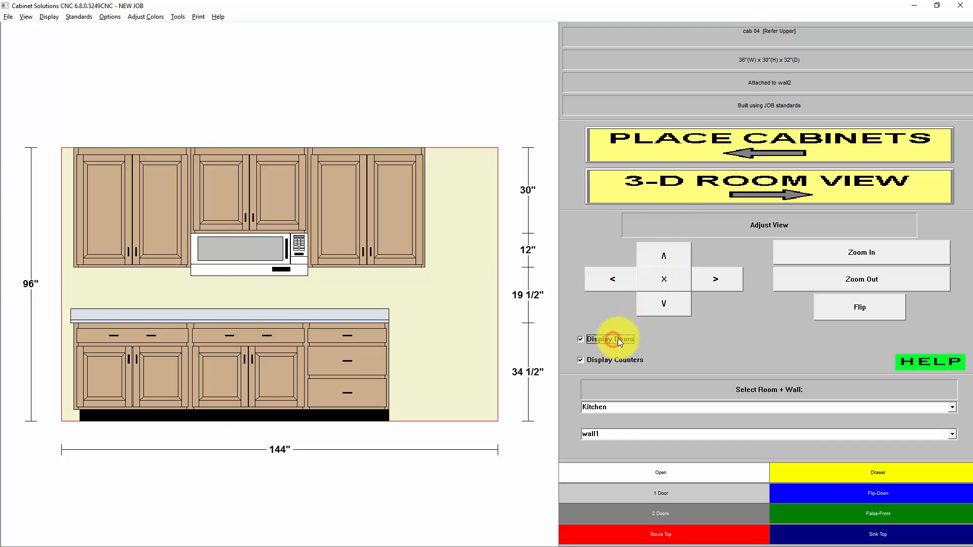
Switch to the 3-D room view and render an Enhanced 3-D image of the kitchen.
click(684, 189)
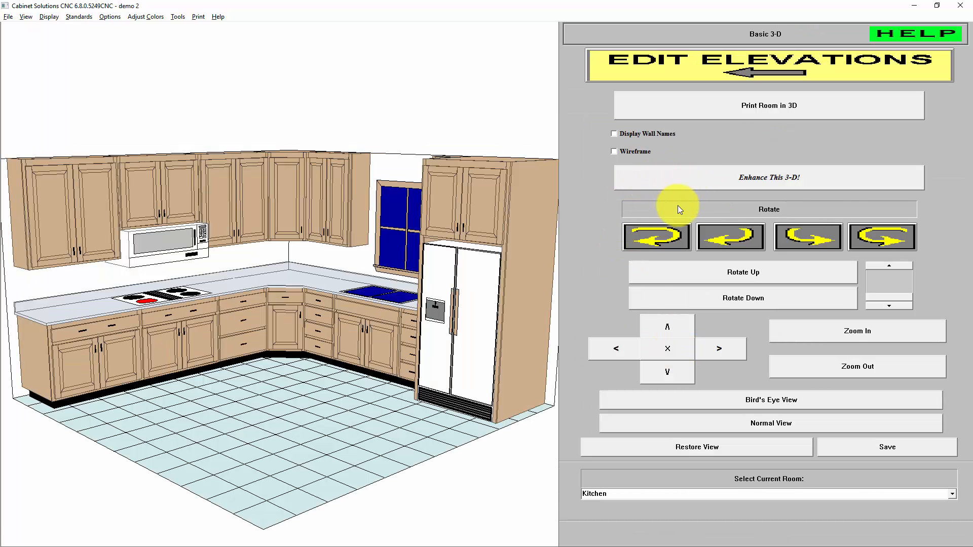
click(633, 188)
drag(500, 167, 428, 51)
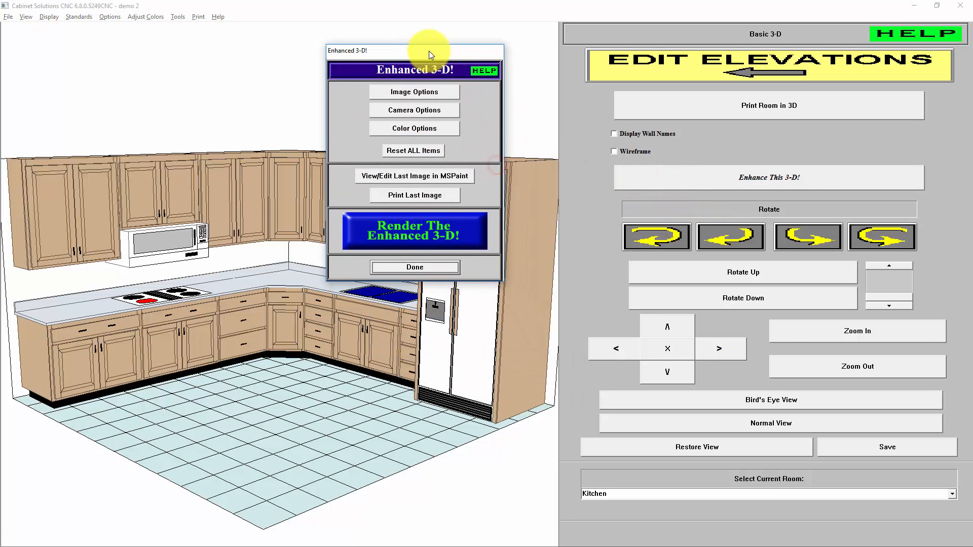
click(426, 235)
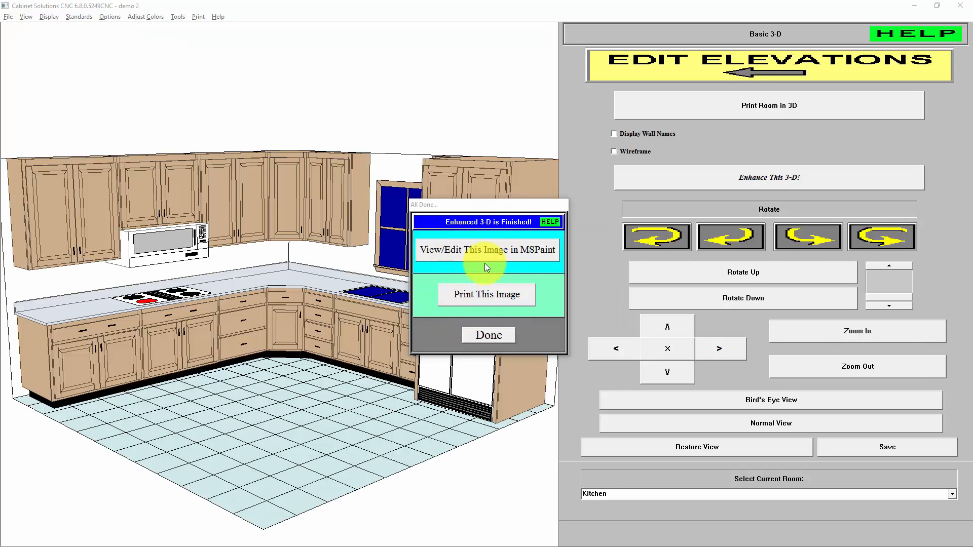
View the rendered kitchen image in MSPaint, check the available save formats, and close the image and the render dialog.
click(497, 248)
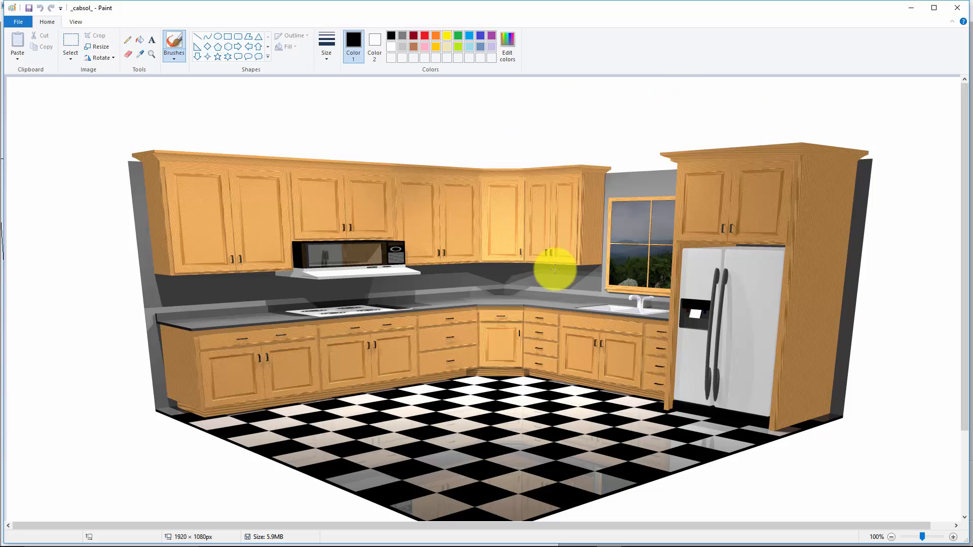
click(15, 23)
mouse_move(56, 105)
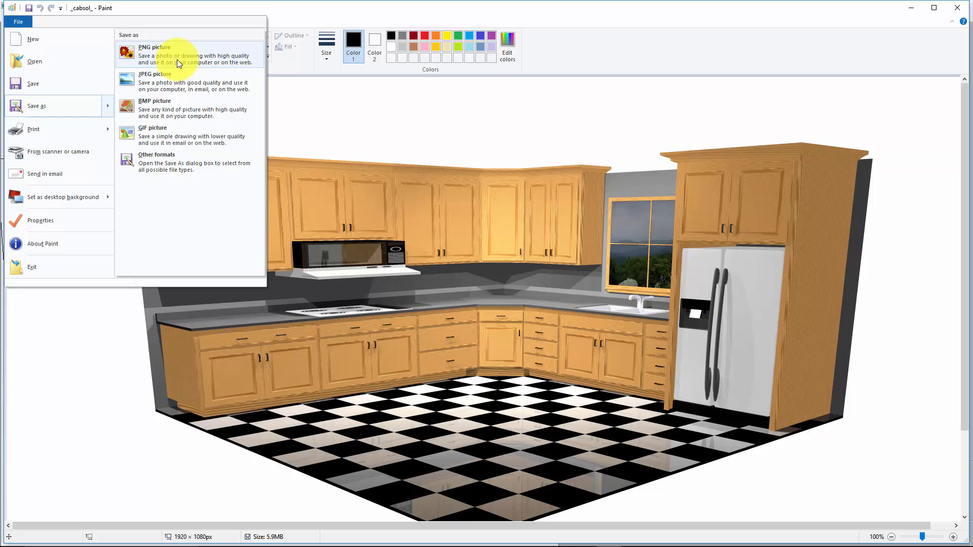
click(957, 8)
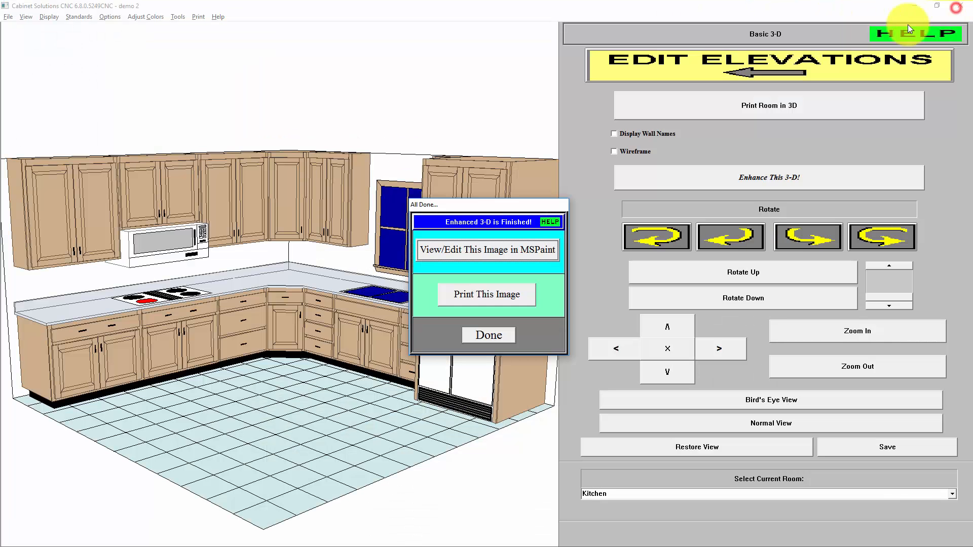
click(483, 335)
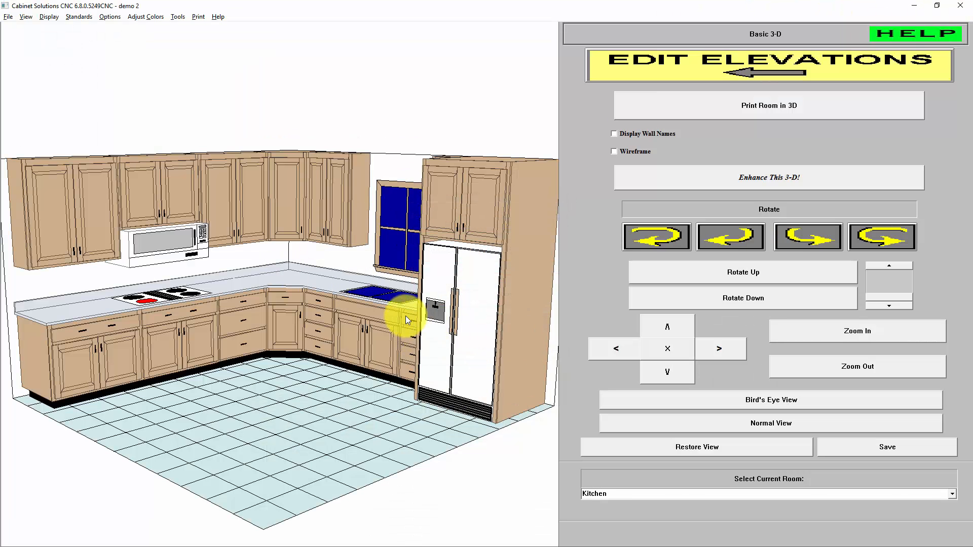